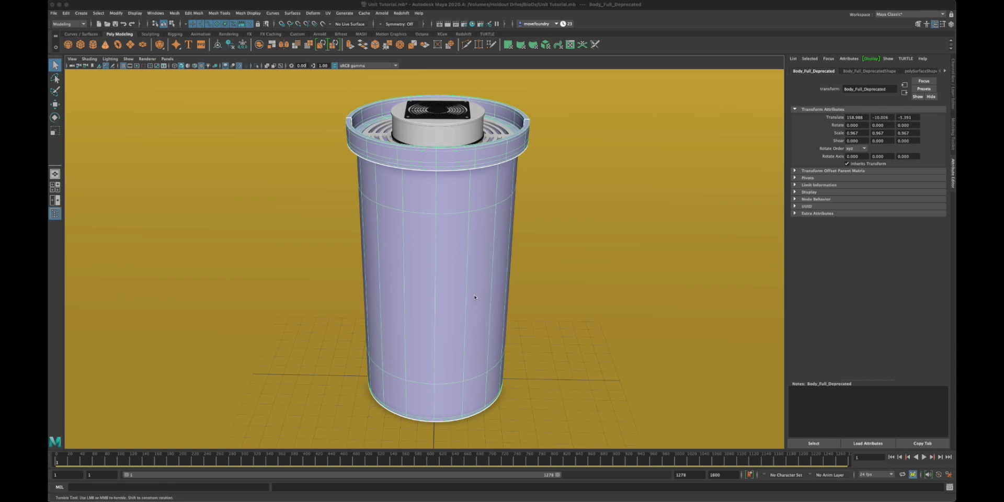
{"action": "left_click_drag", "start_coordinate": [484, 318], "coordinate": [478, 277], "text": "alt"}
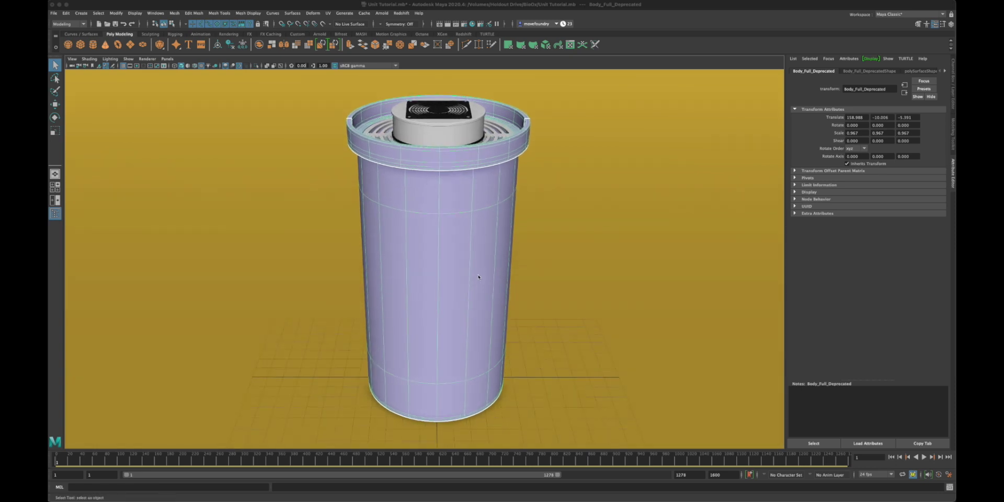
{"action": "left_click_drag", "start_coordinate": [403, 264], "coordinate": [460, 290], "text": "alt"}
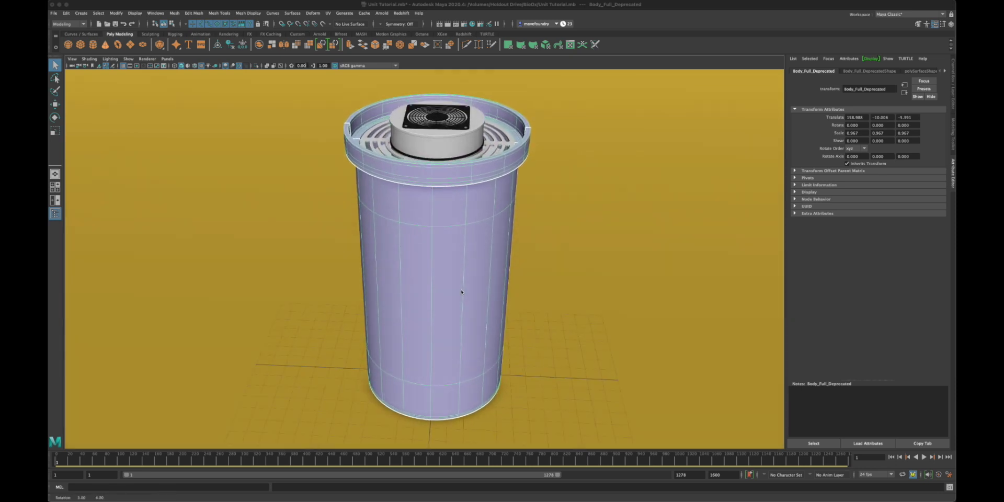
{"action": "left_click_drag", "start_coordinate": [398, 363], "coordinate": [394, 364], "text": "alt"}
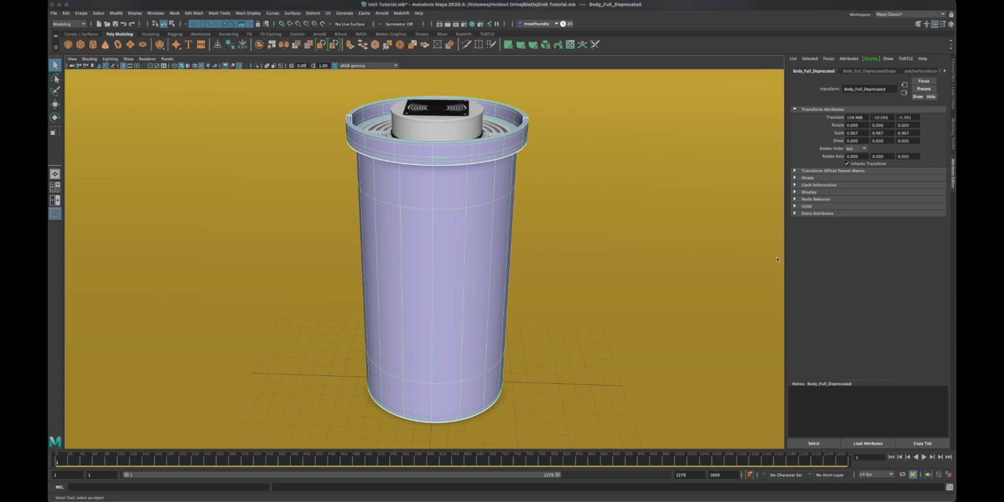
Create a RedshiftMaterialBlender node in the Hypershade and reposition it with its shading group in the graph
{"action": "left_click_drag", "start_coordinate": [954, 54], "coordinate": [285, 72]}
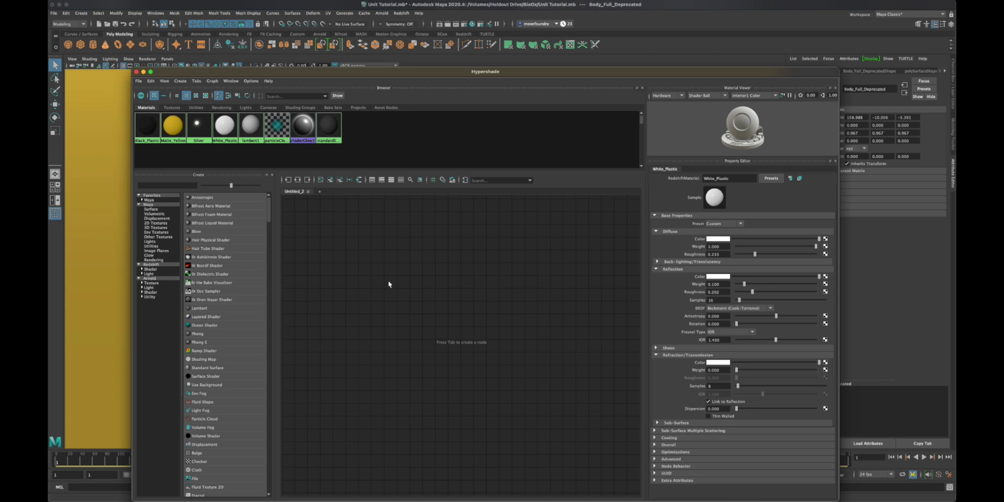
{"action": "left_click", "coordinate": [164, 270]}
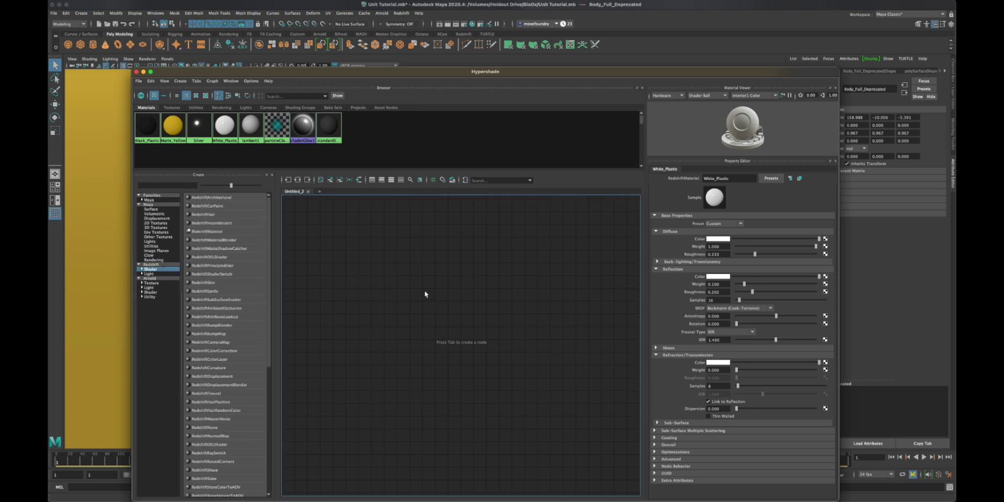
{"action": "key", "text": "Tab"}
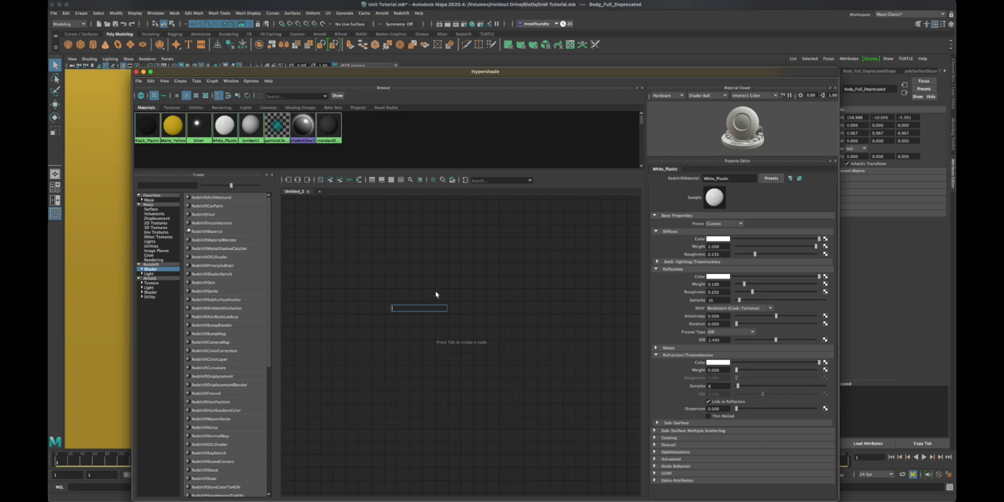
{"action": "type", "text": "blen"}
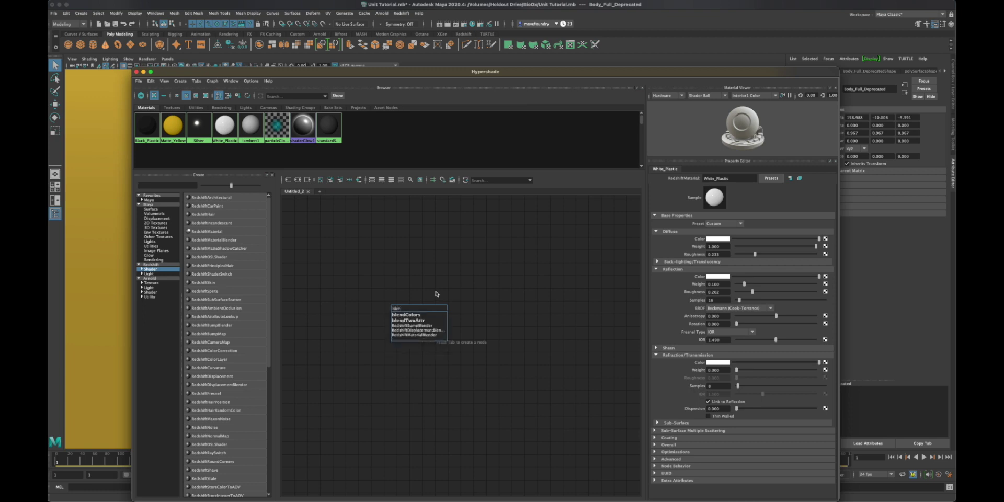
{"action": "left_click", "coordinate": [429, 335]}
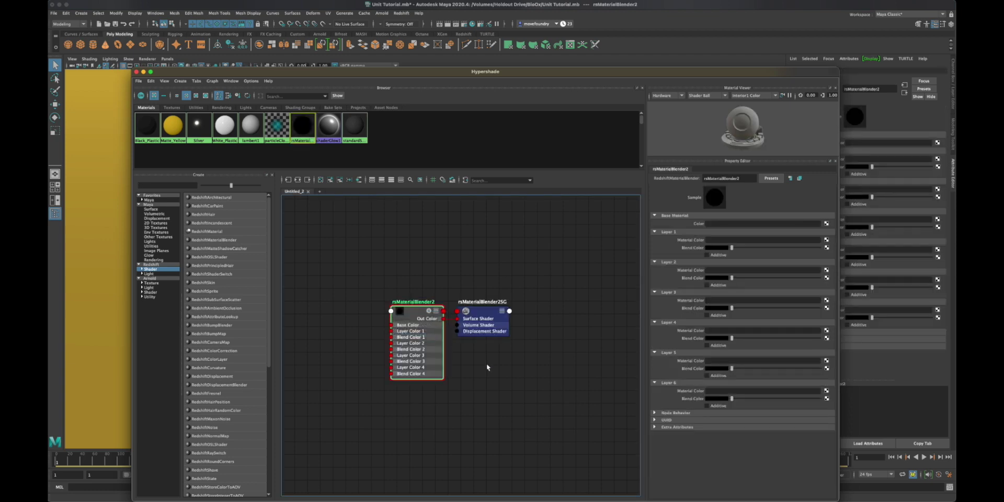
{"action": "left_click_drag", "start_coordinate": [405, 307], "coordinate": [482, 284]}
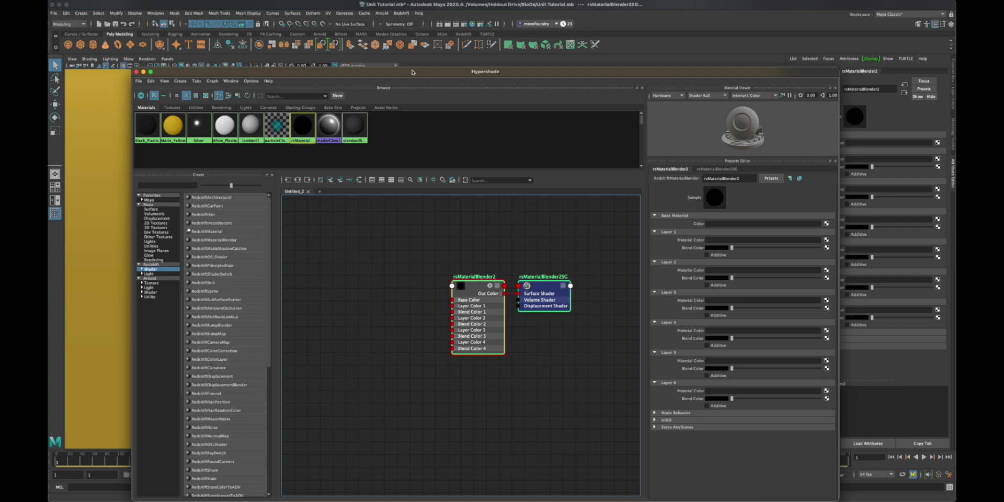
Select the container body in the scene and inspect the properties of the White_Plastic material
{"action": "left_click_drag", "start_coordinate": [411, 72], "coordinate": [639, 157]}
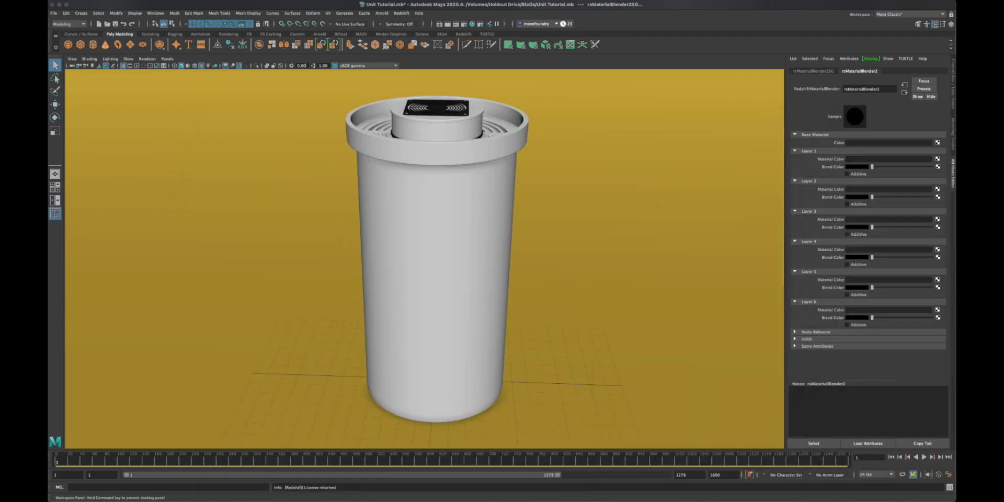
{"action": "left_click", "coordinate": [469, 222]}
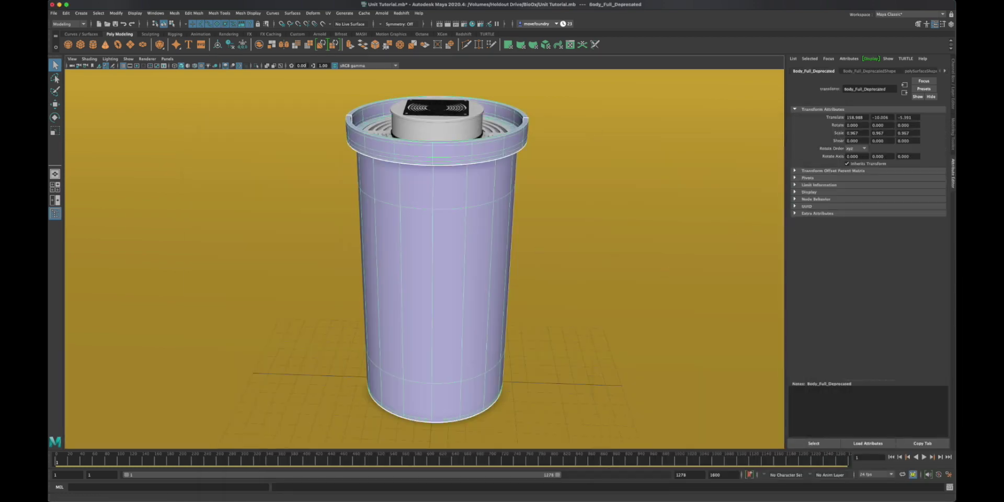
{"action": "left_click_drag", "start_coordinate": [449, 47], "coordinate": [280, 91]}
{"action": "left_click", "coordinate": [275, 143]}
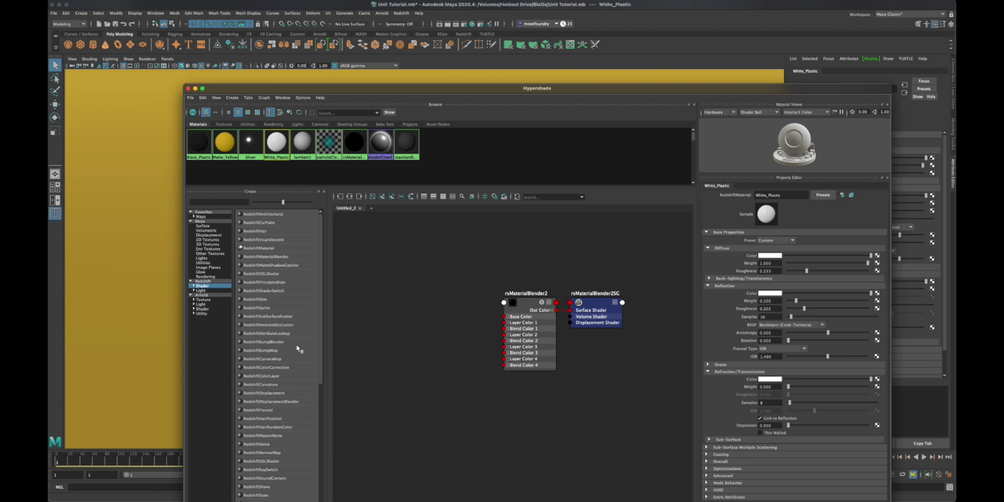
Rename the new material blender node as Branded_White_Plastic
{"action": "left_click", "coordinate": [530, 305]}
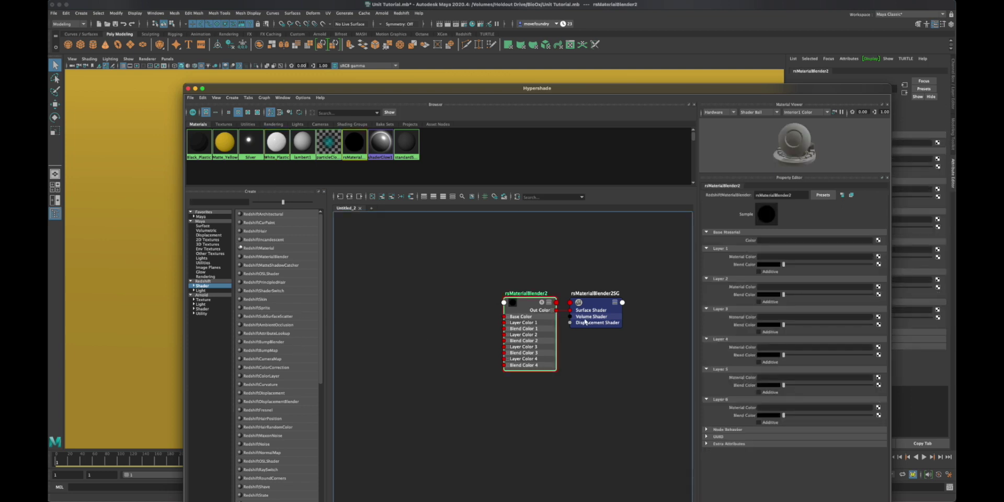
{"action": "double_click", "coordinate": [798, 194]}
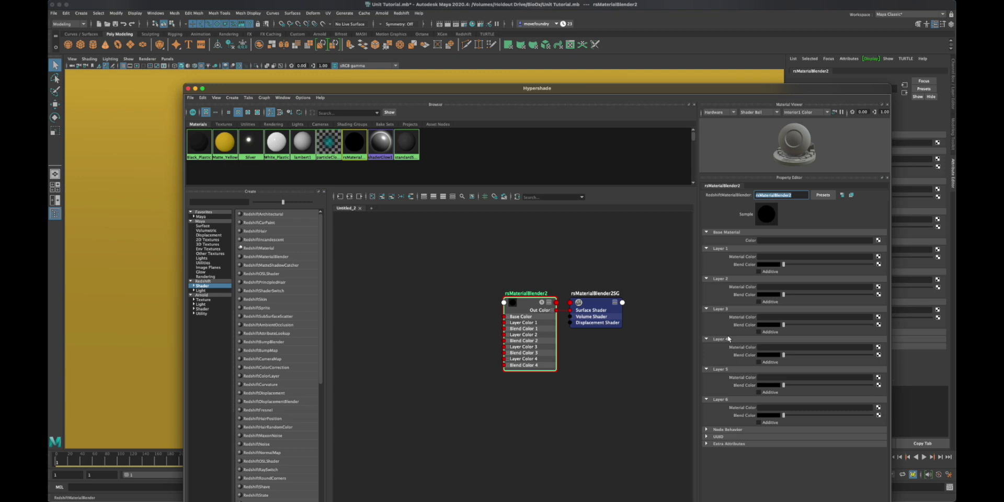
{"action": "left_click_drag", "start_coordinate": [595, 89], "coordinate": [541, 80]}
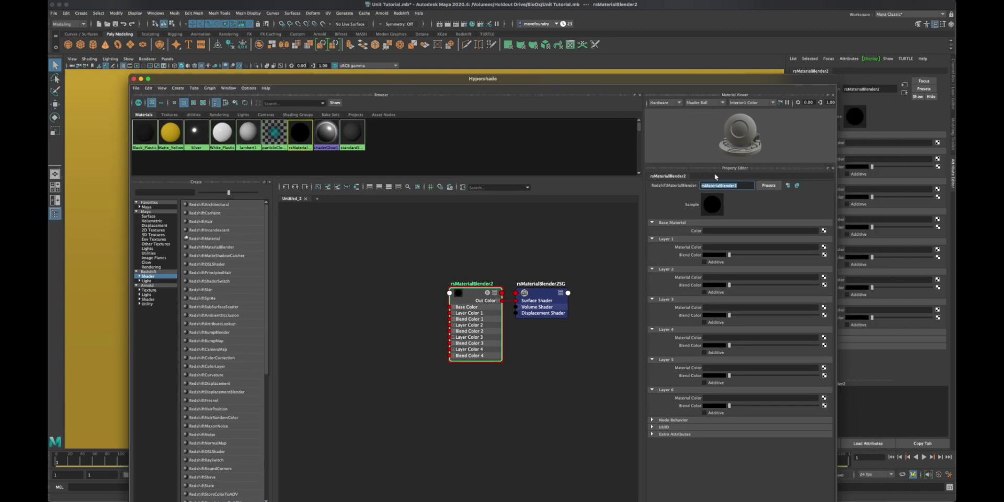
{"action": "type", "text": "Branedd White F"}
{"action": "type", "text": "lastic"}
{"action": "key", "text": "Return"}
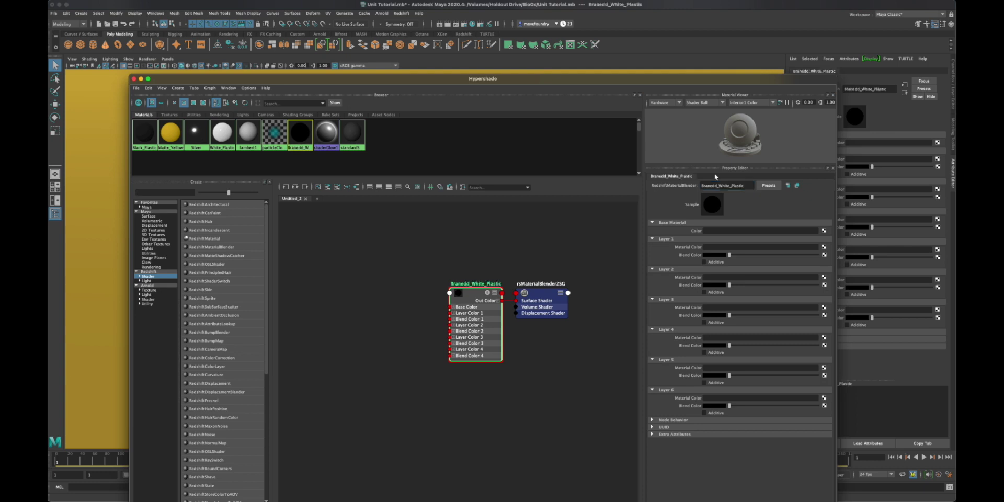
{"action": "left_click", "coordinate": [715, 186]}
{"action": "key", "text": "BackSpace"}
{"action": "key", "text": "BackSpace"}
{"action": "type", "text": "ded"}
{"action": "key", "text": "Return"}
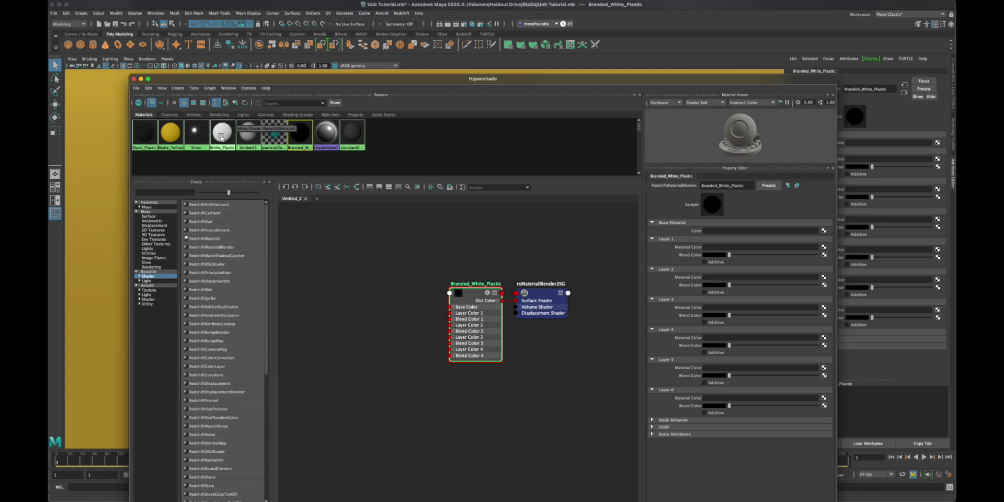
Connect White_Plastic as the base material color of Branded_White_Plastic and assign the blender material to the container body
{"action": "middle_click_drag", "start_coordinate": [222, 137], "coordinate": [724, 232]}
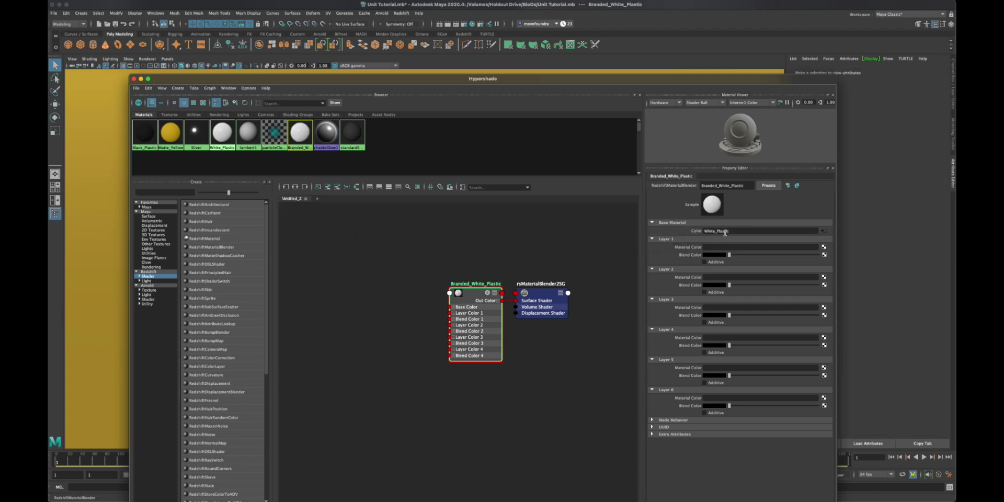
{"action": "left_click_drag", "start_coordinate": [561, 80], "coordinate": [592, 223]}
{"action": "left_click", "coordinate": [460, 183]}
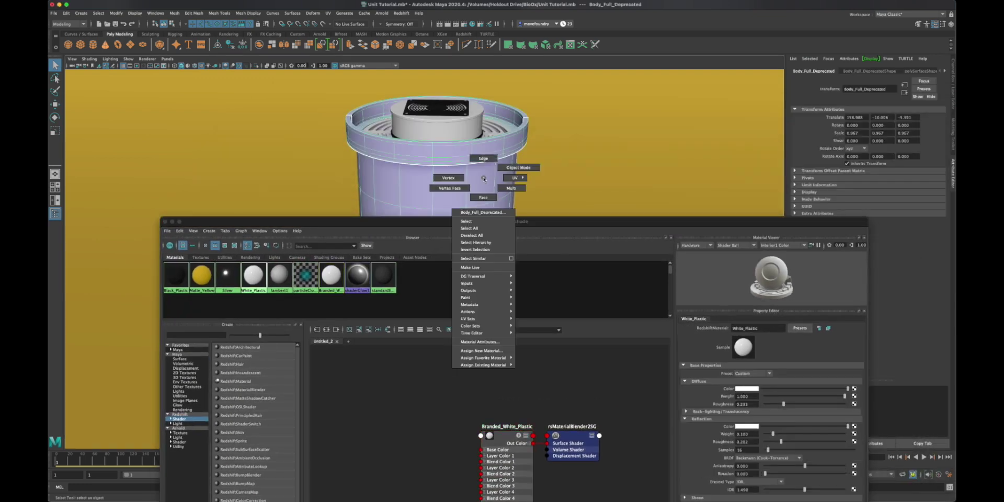
{"action": "right_click", "coordinate": [483, 177]}
{"action": "mouse_move", "coordinate": [495, 361]}
{"action": "left_click", "coordinate": [552, 392]}
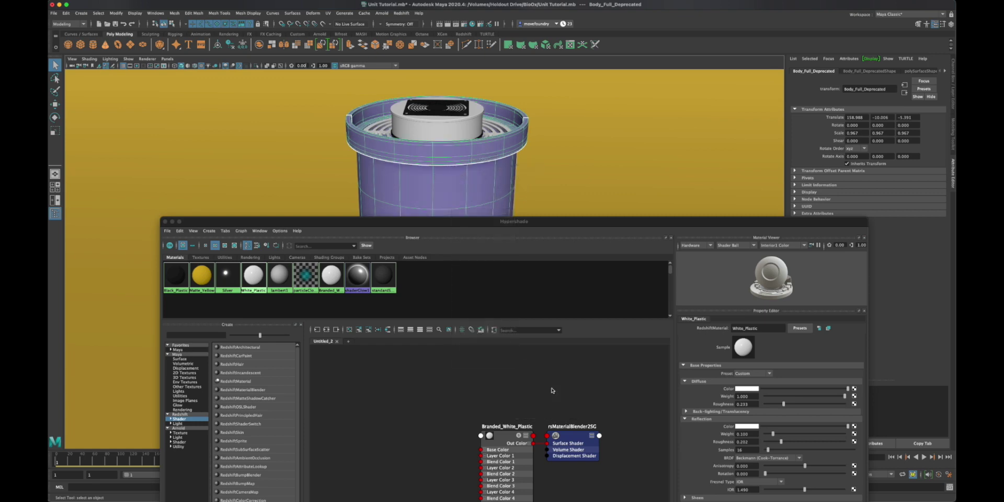
Preview the container with its newly assigned material in the Redshift Render View
{"action": "left_click", "coordinate": [427, 228]}
{"action": "left_click_drag", "start_coordinate": [427, 227], "coordinate": [531, 201]}
{"action": "double_click", "coordinate": [530, 201]}
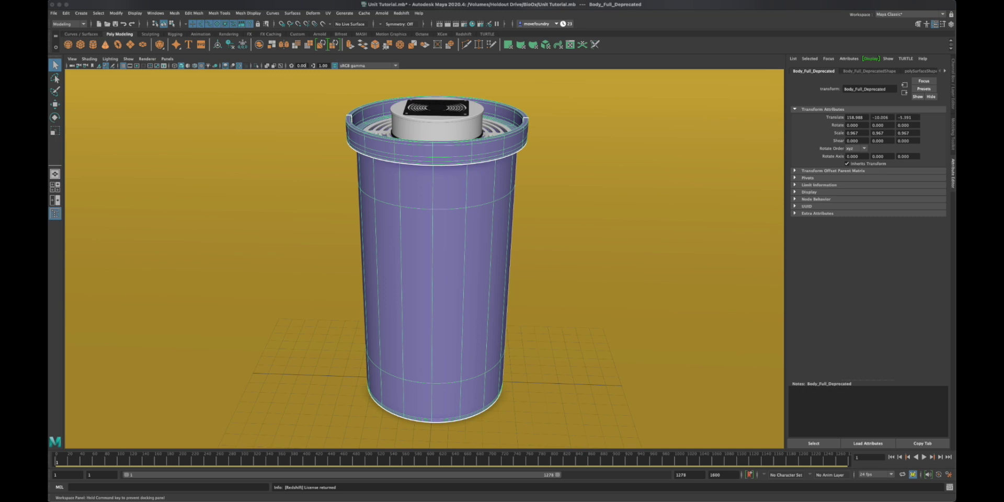
{"action": "left_click", "coordinate": [402, 13]}
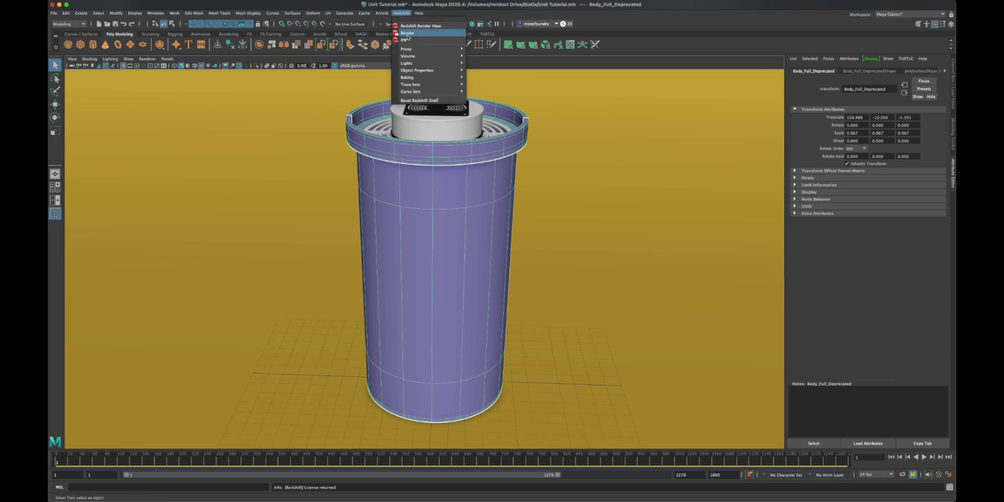
{"action": "left_click", "coordinate": [420, 26]}
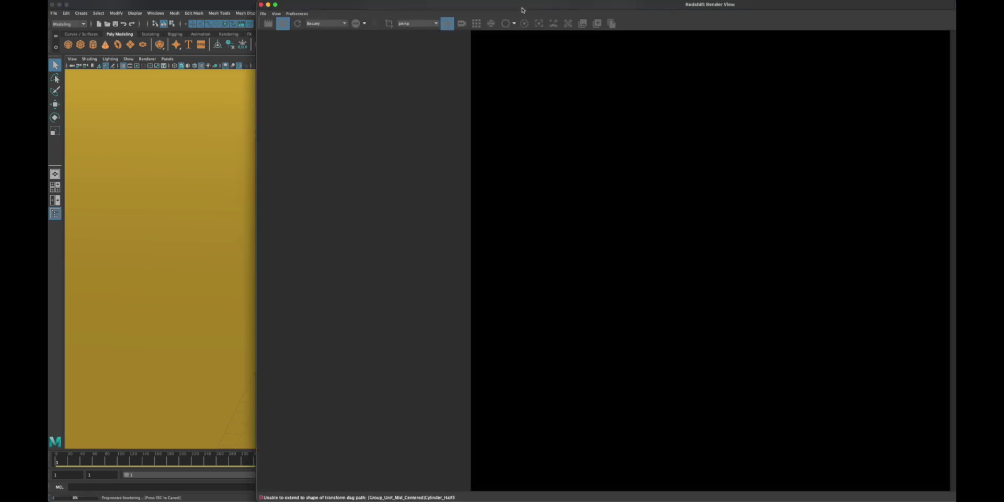
{"action": "left_click_drag", "start_coordinate": [511, 6], "coordinate": [317, 3]}
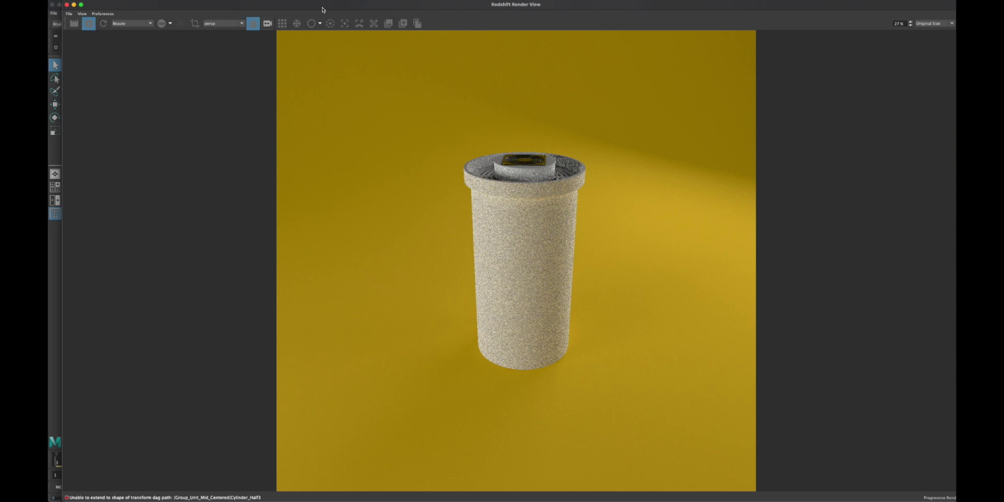
{"action": "double_click", "coordinate": [323, 10]}
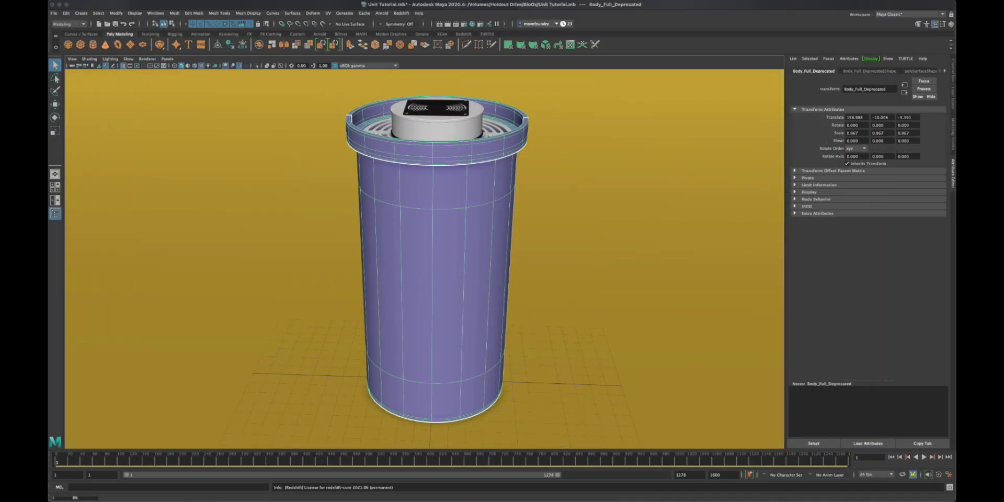
Add a new RedshiftMaterial to the Hypershade graph beside the blender node and name it Copper
{"action": "left_click_drag", "start_coordinate": [418, 6], "coordinate": [427, 80]}
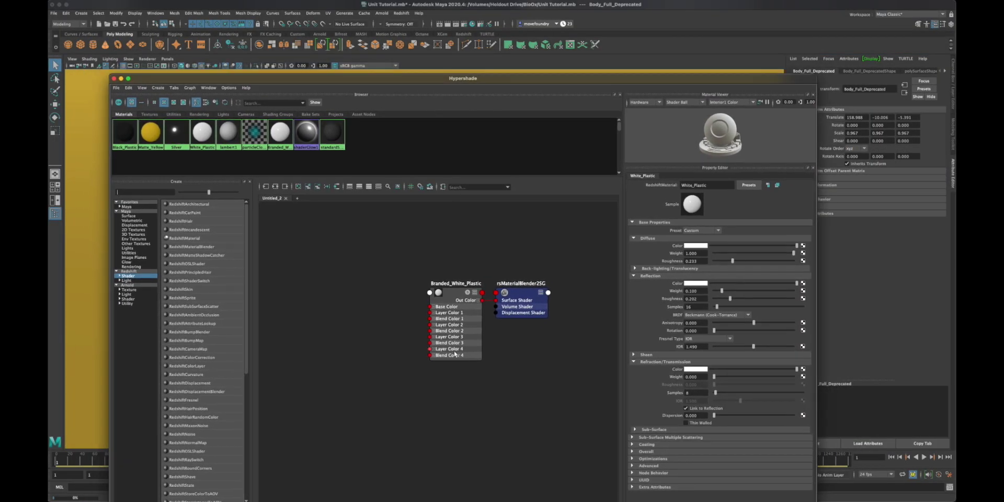
{"action": "left_click", "coordinate": [449, 294]}
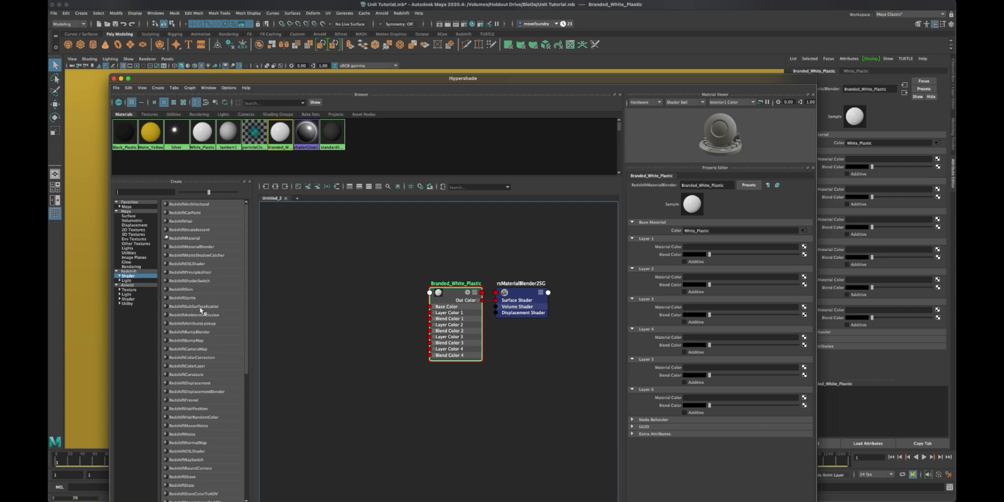
{"action": "left_click_drag", "start_coordinate": [214, 240], "coordinate": [298, 313]}
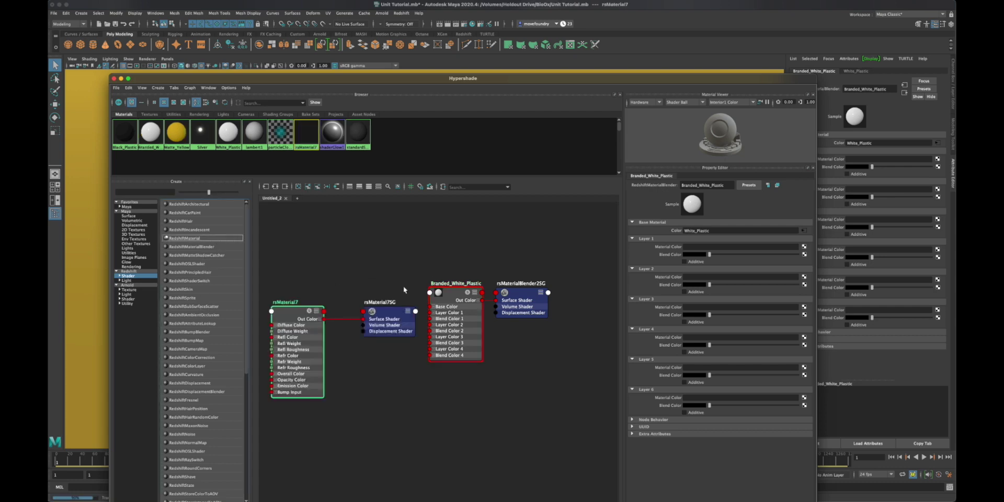
{"action": "left_click", "coordinate": [298, 312]}
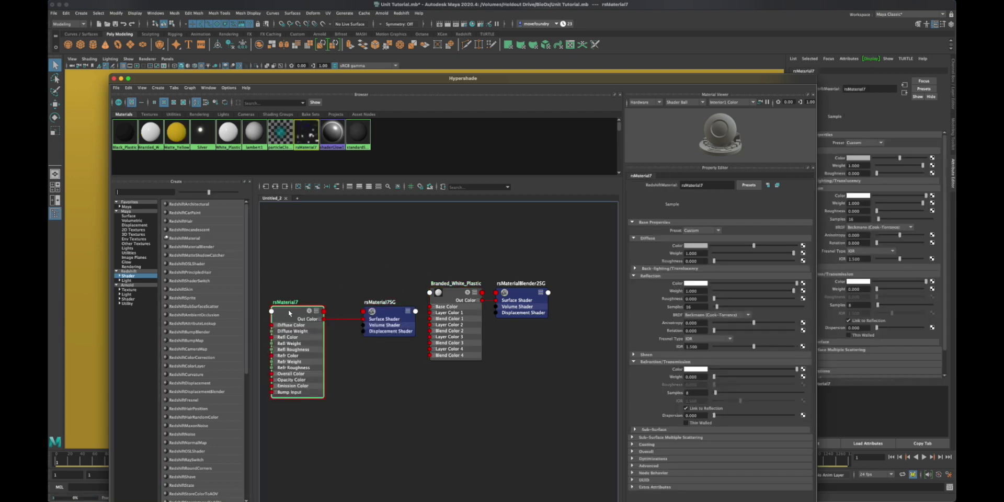
{"action": "key", "text": "super+a"}
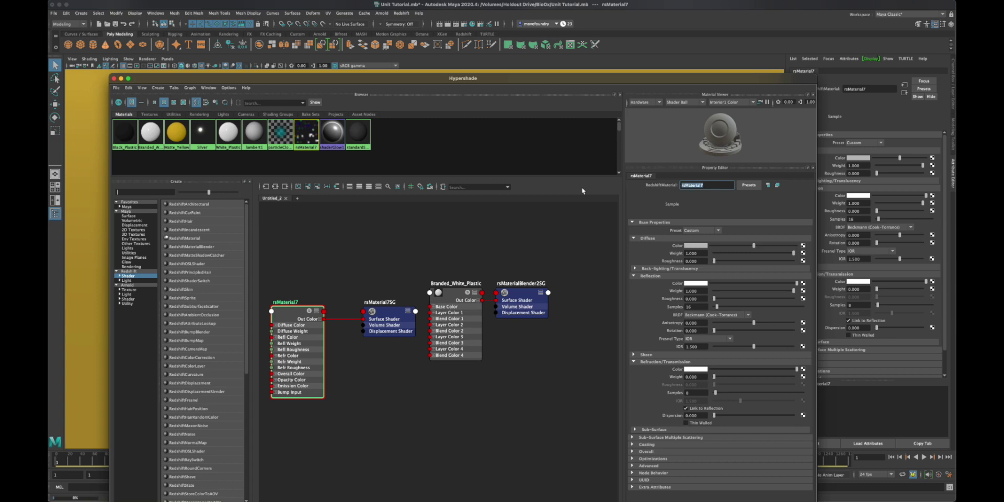
{"action": "type", "text": "Copper"}
{"action": "key", "text": "Return"}
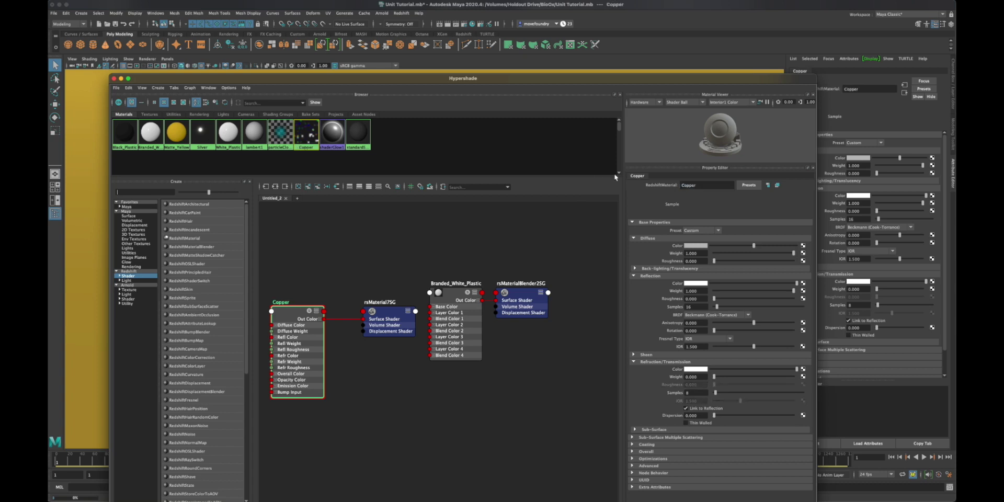
Apply the Copper preset to the Copper material and move its shading group node slightly closer to it
{"action": "left_click", "coordinate": [719, 230]}
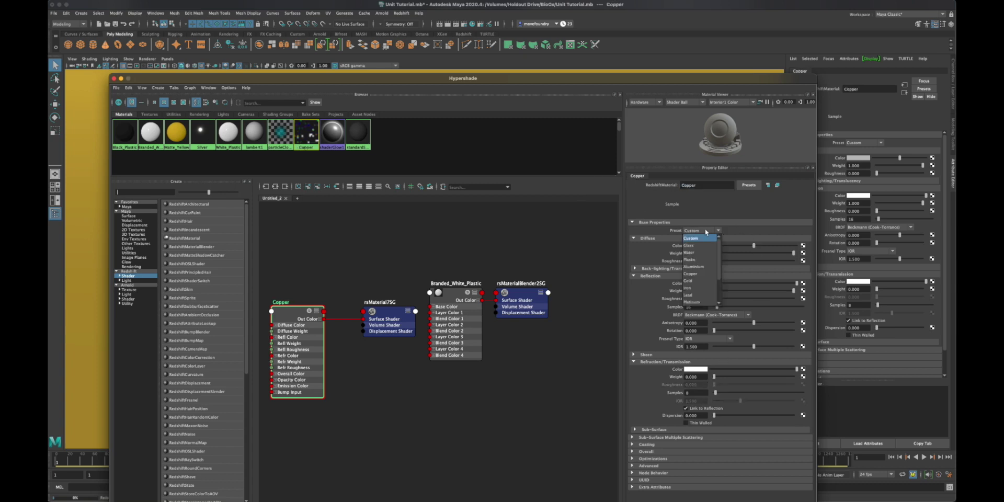
{"action": "left_click", "coordinate": [692, 274]}
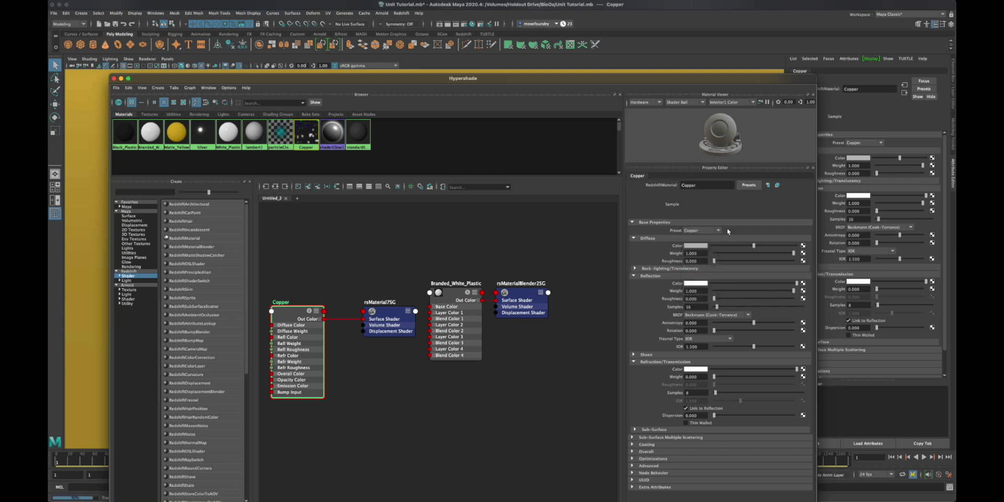
{"action": "left_click", "coordinate": [387, 311]}
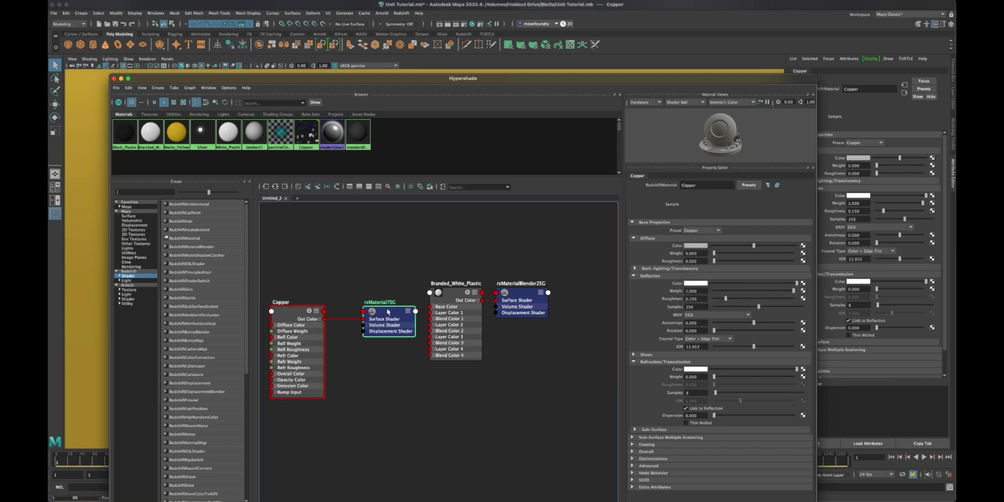
{"action": "left_click_drag", "start_coordinate": [371, 313], "coordinate": [358, 311]}
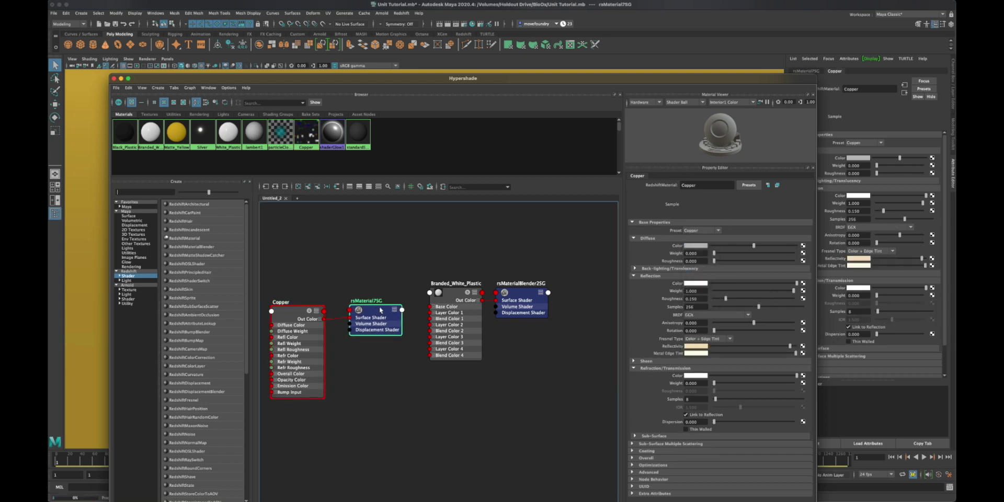
Connect Copper as the Layer 1 material color of Branded_White_Plastic and preview the container in the Redshift Render View
{"action": "left_click", "coordinate": [453, 294]}
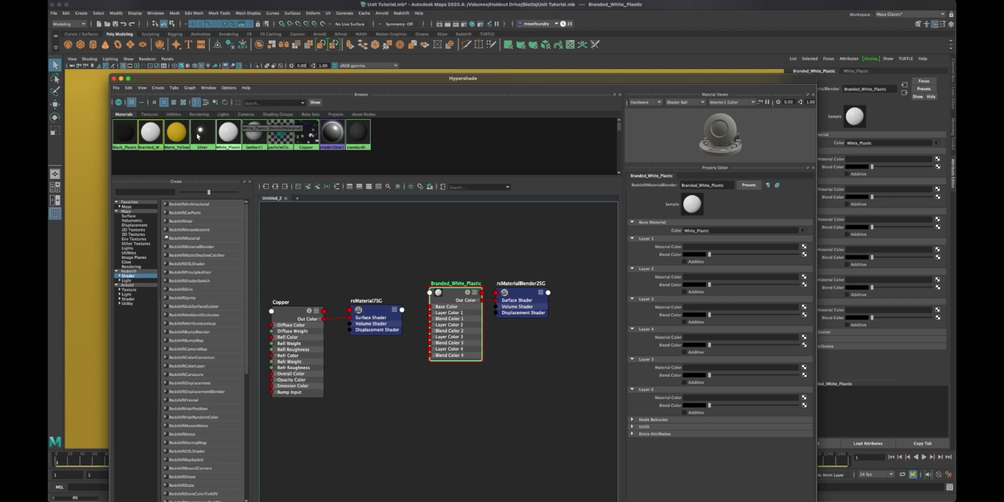
{"action": "middle_click_drag", "start_coordinate": [306, 136], "coordinate": [663, 250]}
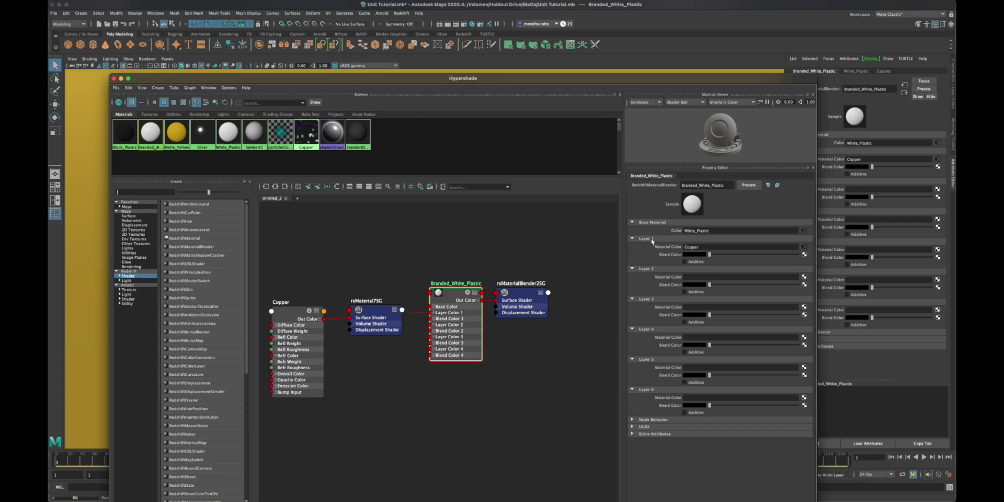
{"action": "left_click_drag", "start_coordinate": [544, 193], "coordinate": [154, 87]}
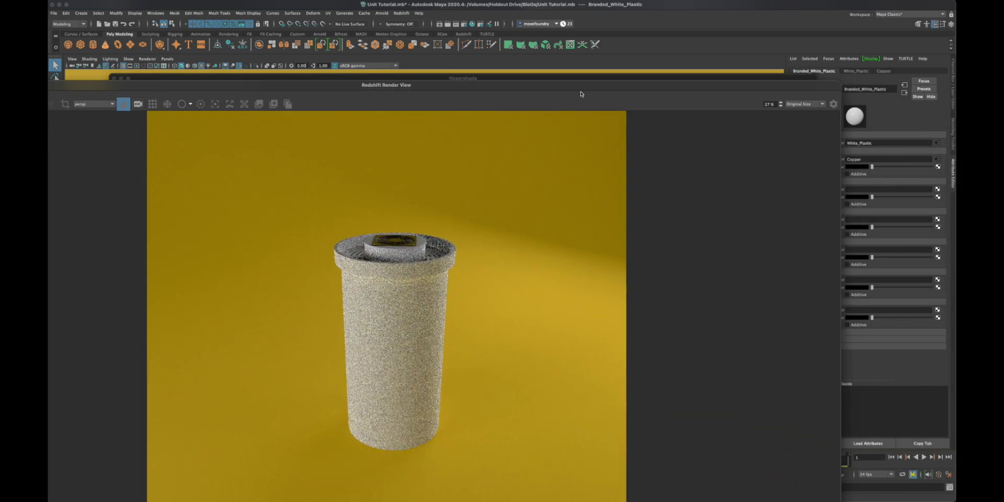
{"action": "left_click_drag", "start_coordinate": [584, 92], "coordinate": [512, 116]}
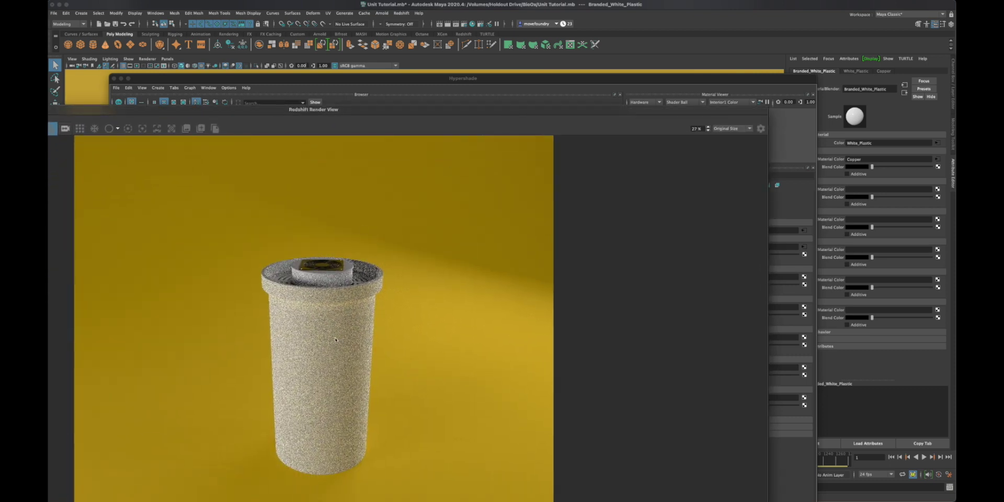
{"action": "left_click_drag", "start_coordinate": [207, 111], "coordinate": [267, 99]}
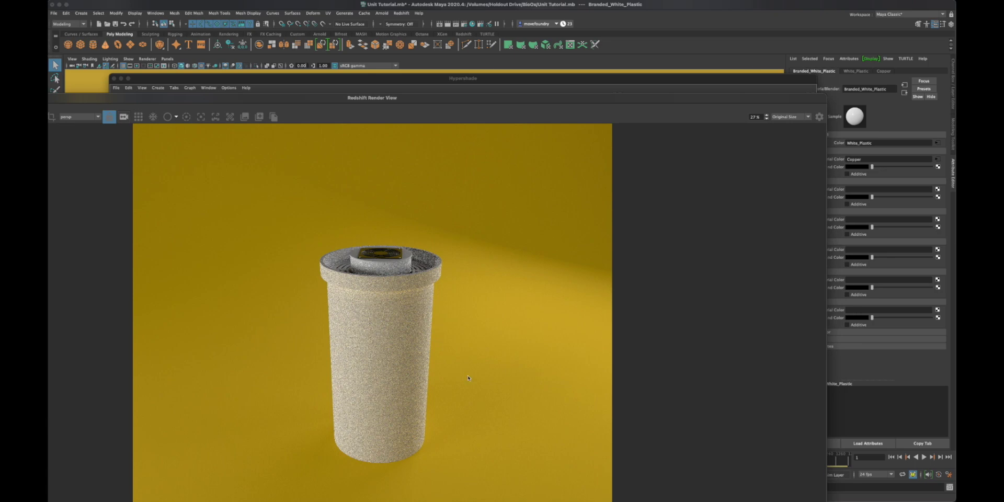
Move the Hypershade out of the way and arrange the Redshift Render View beside the blender material's attributes
{"action": "left_click", "coordinate": [498, 86]}
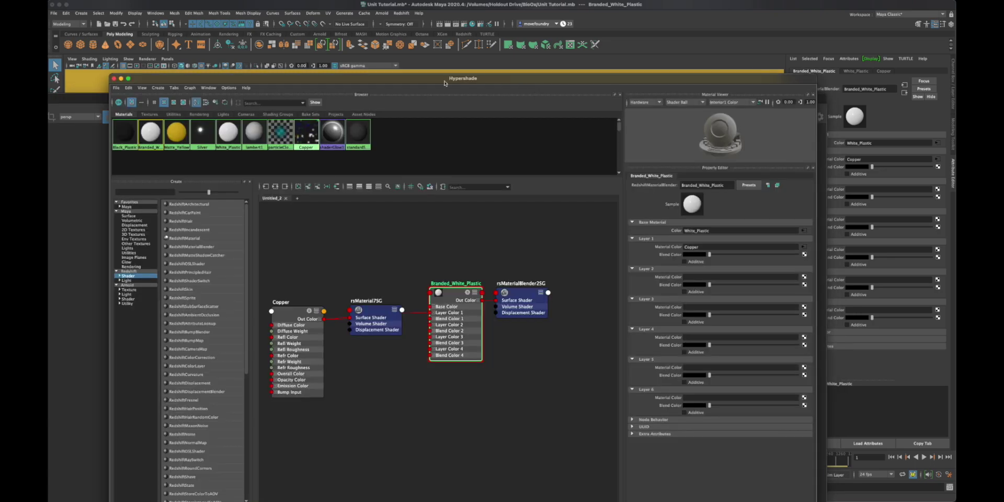
{"action": "left_click_drag", "start_coordinate": [445, 83], "coordinate": [440, 229]}
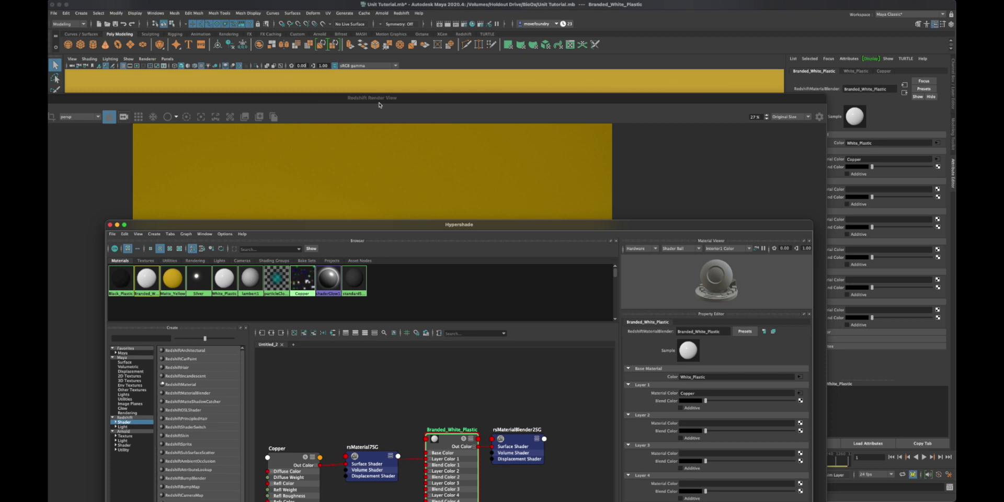
{"action": "left_click_drag", "start_coordinate": [379, 104], "coordinate": [333, 78]}
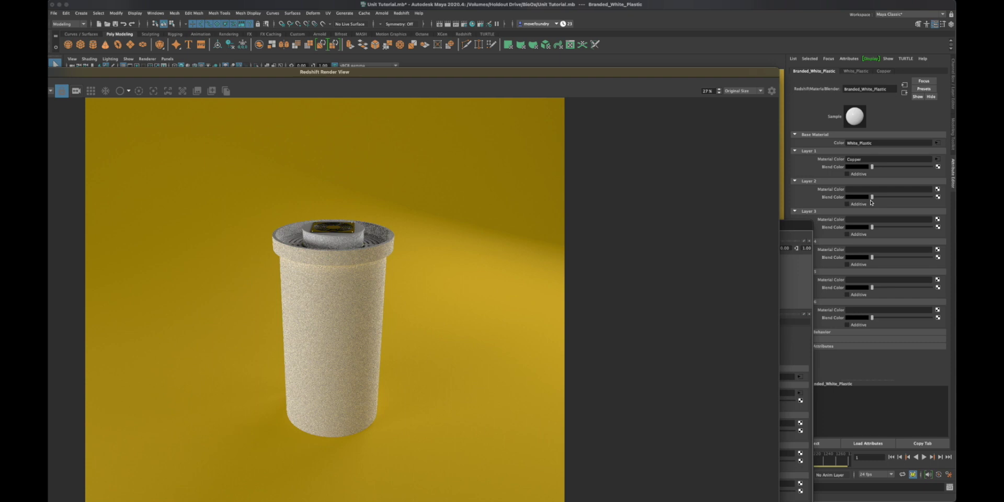
Try the Layer 1 blend color of Branded_White_Plastic at white and at a slightly darker value, and return it to black
{"action": "left_click", "coordinate": [873, 171]}
{"action": "left_click_drag", "start_coordinate": [873, 169], "coordinate": [907, 172]}
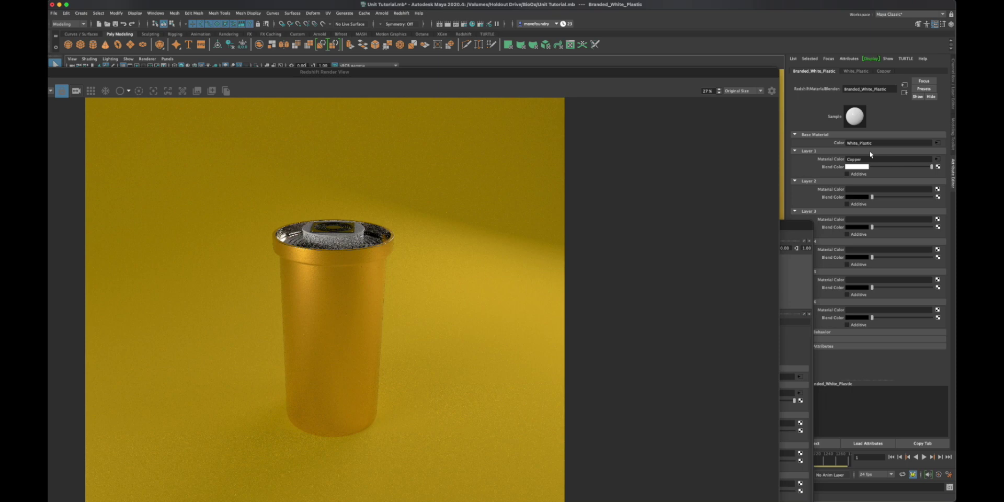
{"action": "left_click", "coordinate": [918, 167]}
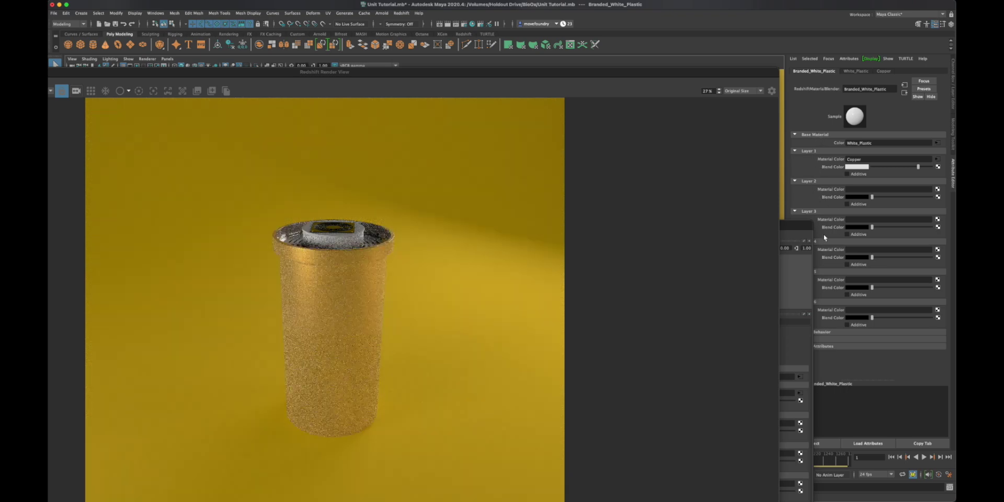
{"action": "left_click", "coordinate": [874, 167]}
{"action": "left_click", "coordinate": [866, 167]}
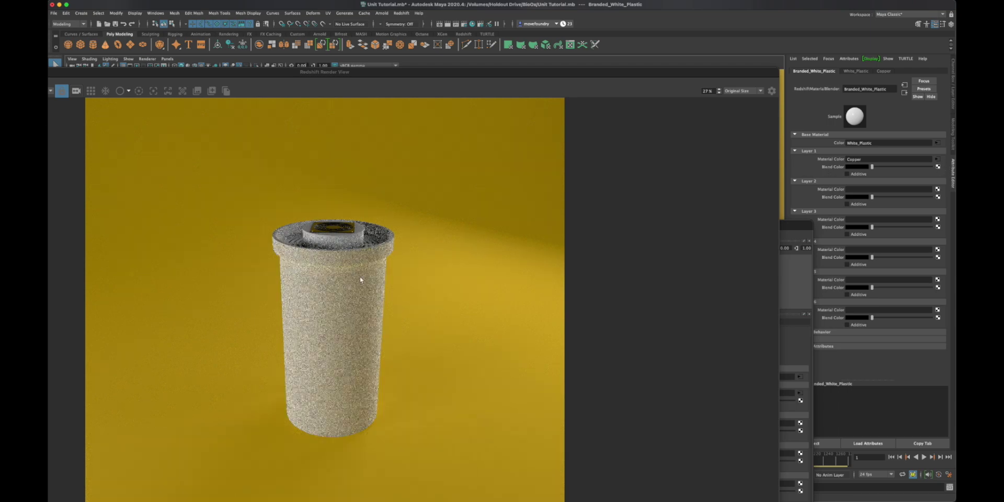
Connect a File texture to the Layer 1 blend color and bring the Hypershade graph back into view
{"action": "left_click", "coordinate": [939, 168]}
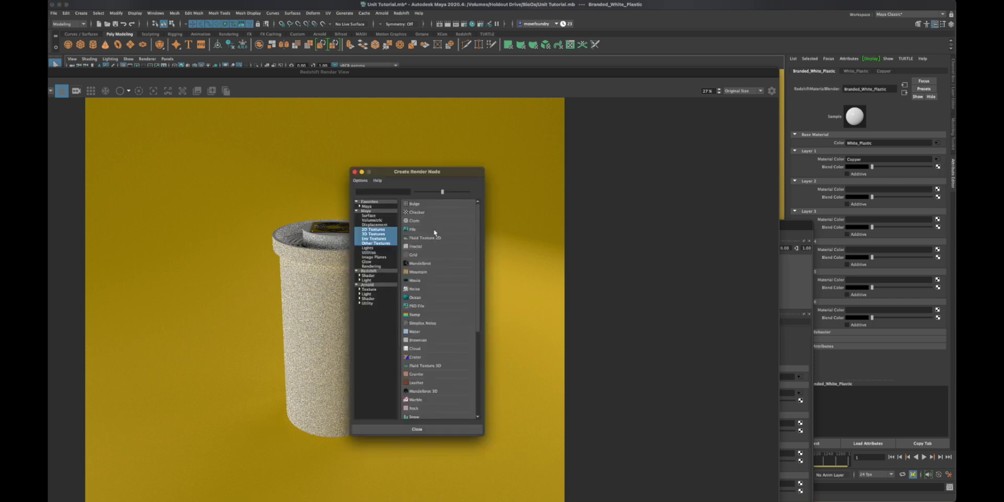
{"action": "left_click", "coordinate": [434, 230]}
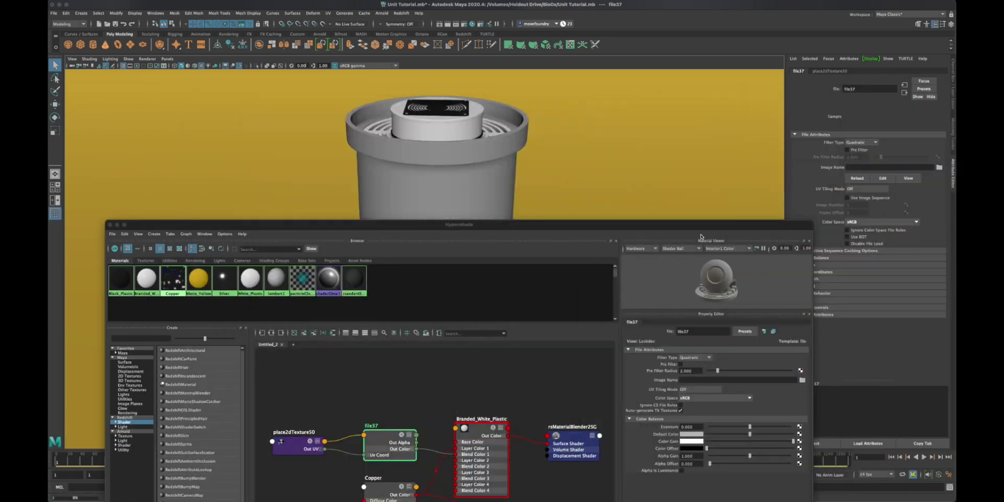
{"action": "left_click_drag", "start_coordinate": [623, 227], "coordinate": [608, 61]}
{"action": "left_click_drag", "start_coordinate": [457, 276], "coordinate": [460, 269]}
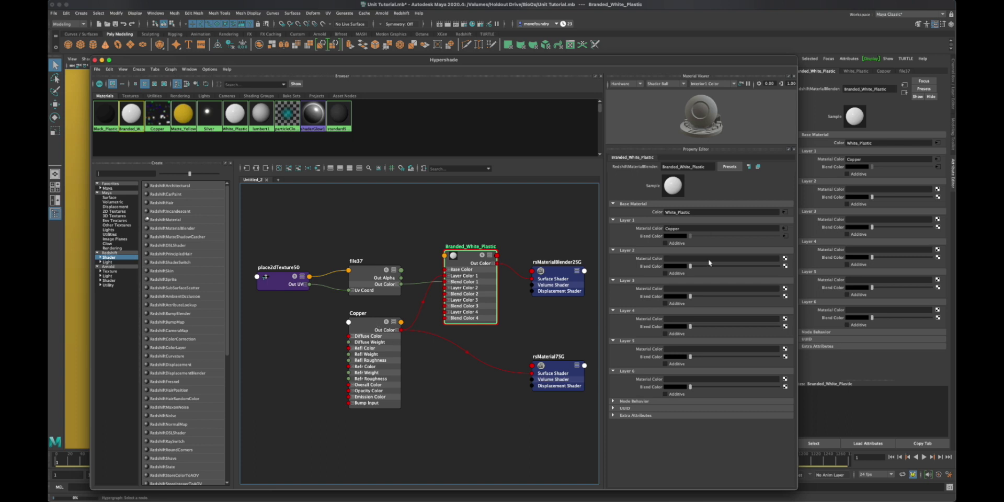
Load BioOx Logo Grey Alpha.png as the image of the file texture driving the Layer 1 blend color
{"action": "left_click", "coordinate": [788, 237]}
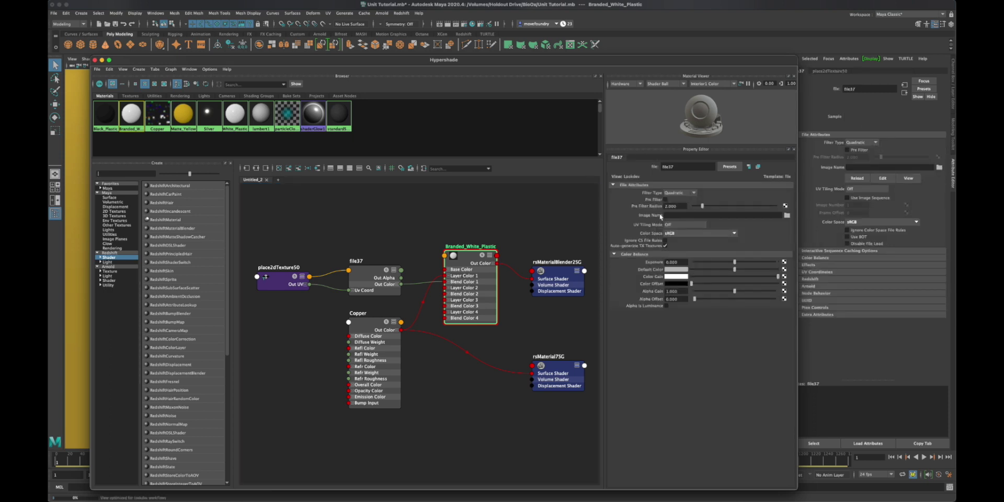
{"action": "left_click", "coordinate": [787, 215]}
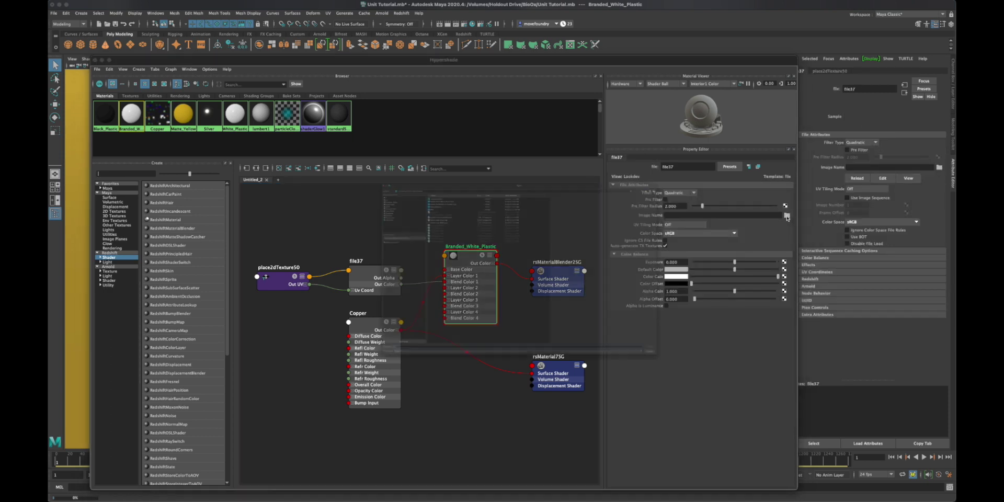
{"action": "left_click", "coordinate": [349, 145]}
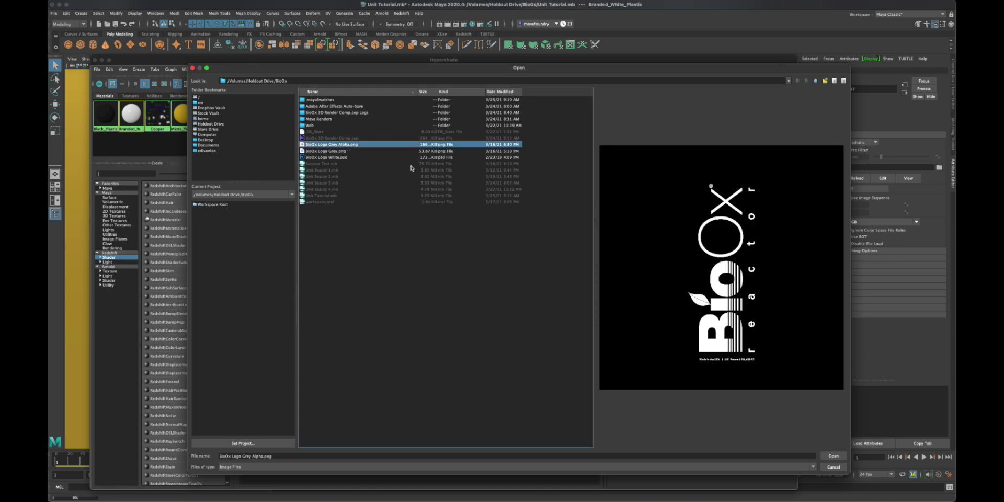
{"action": "left_click_drag", "start_coordinate": [477, 72], "coordinate": [442, 59]}
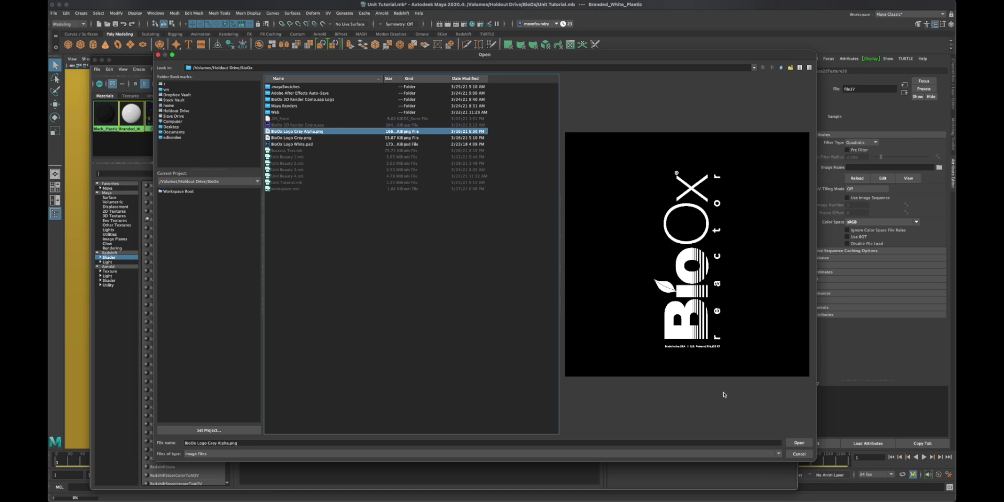
{"action": "left_click", "coordinate": [801, 443]}
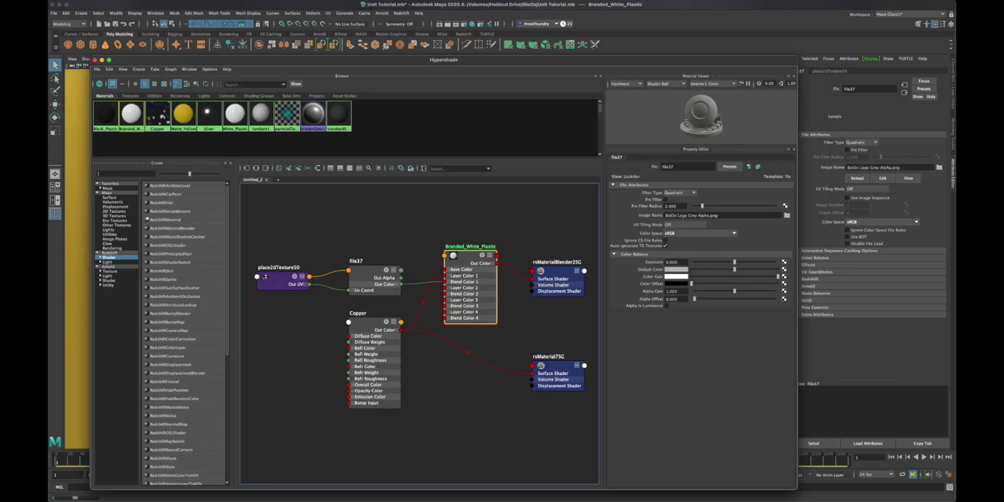
Inspect the logo on the container body in the Redshift Render View
{"action": "left_click_drag", "start_coordinate": [955, 126], "coordinate": [299, 66]}
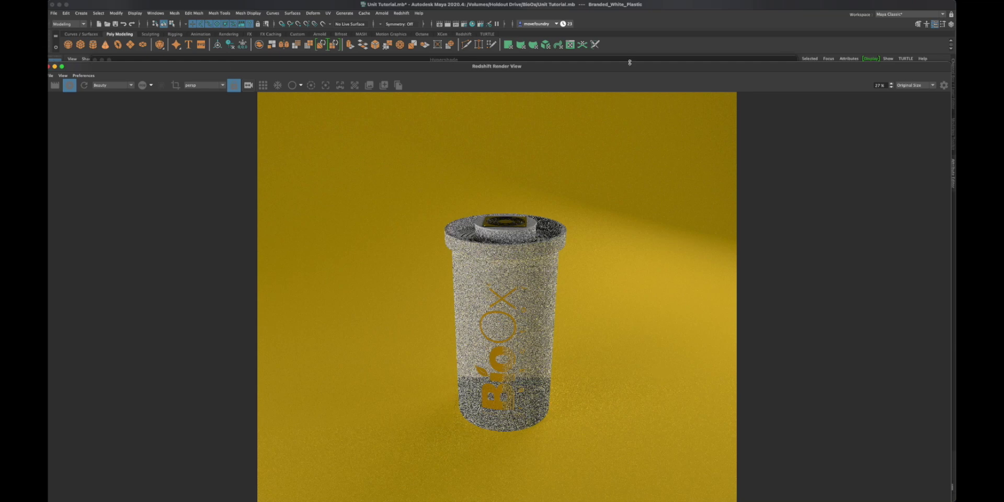
{"action": "left_click_drag", "start_coordinate": [628, 66], "coordinate": [625, 36]}
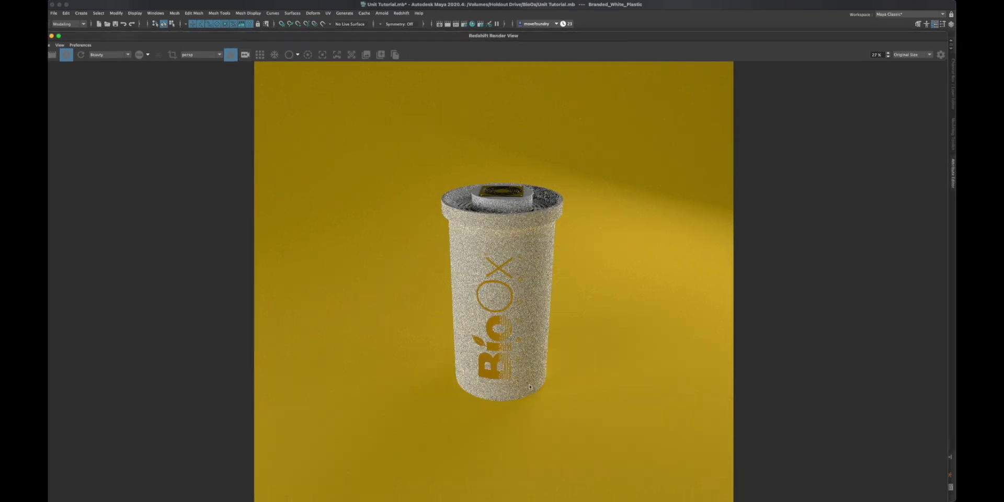
{"action": "left_click_drag", "start_coordinate": [463, 42], "coordinate": [955, 121]}
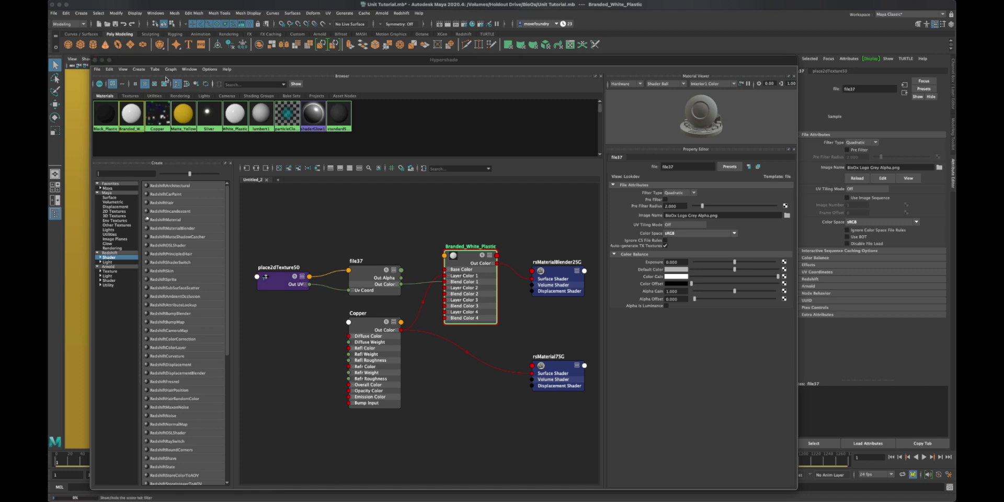
Close the Hypershade and place the Redshift Render View beside the viewport
{"action": "left_click", "coordinate": [95, 60]}
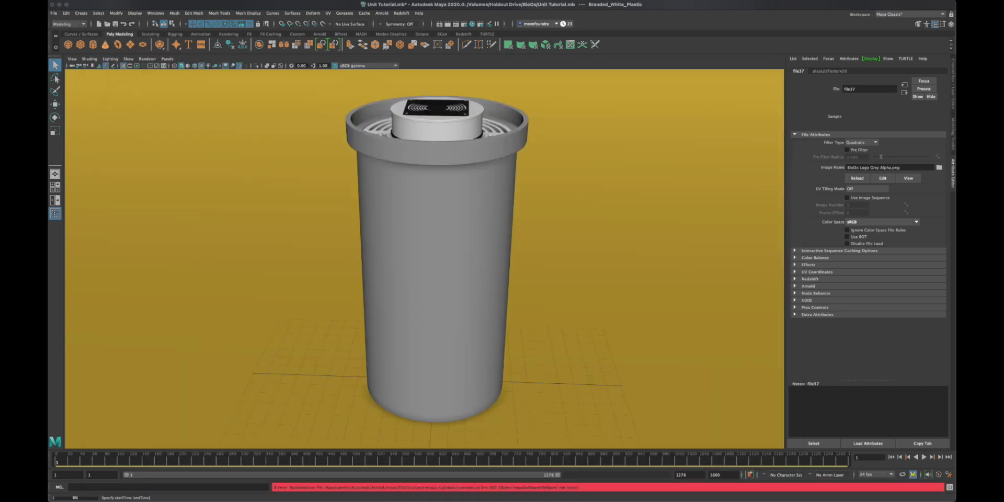
{"action": "left_click_drag", "start_coordinate": [1003, 50], "coordinate": [516, 63]}
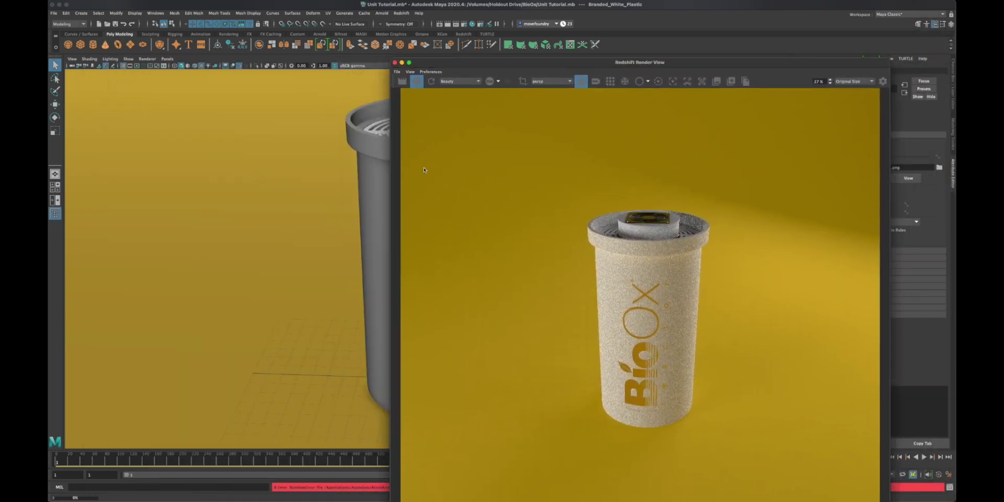
Select the key light at the side of the backdrop and move it closer to the container along X, to about 27.4
{"action": "scroll", "coordinate": [267, 211], "scroll_direction": "down", "scroll_amount": 4}
{"action": "middle_click_drag", "start_coordinate": [267, 211], "coordinate": [145, 235], "text": "alt"}
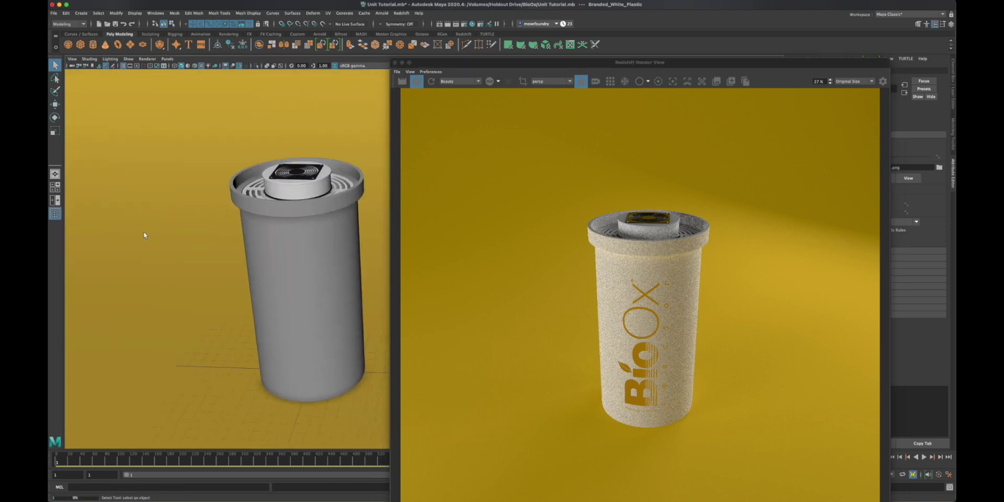
{"action": "scroll", "coordinate": [157, 235], "scroll_direction": "down", "scroll_amount": 3}
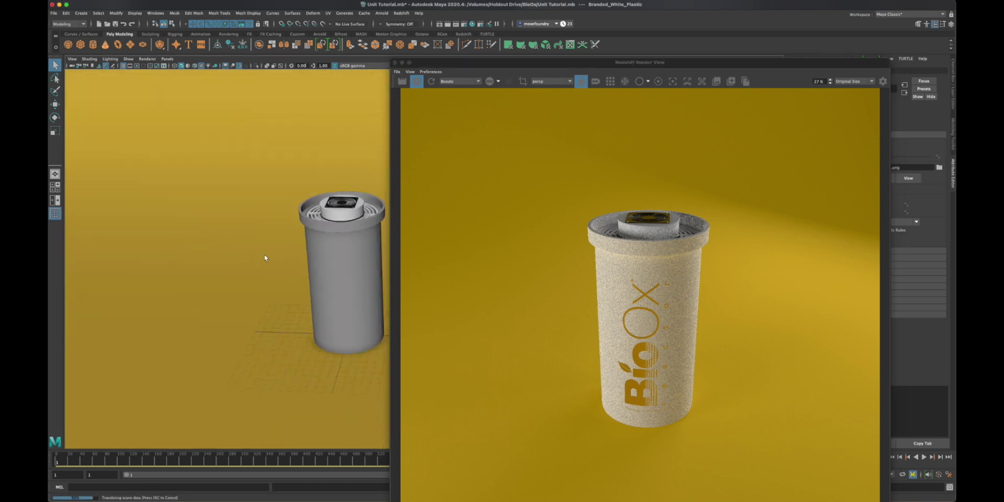
{"action": "scroll", "coordinate": [235, 233], "scroll_direction": "down", "scroll_amount": 5}
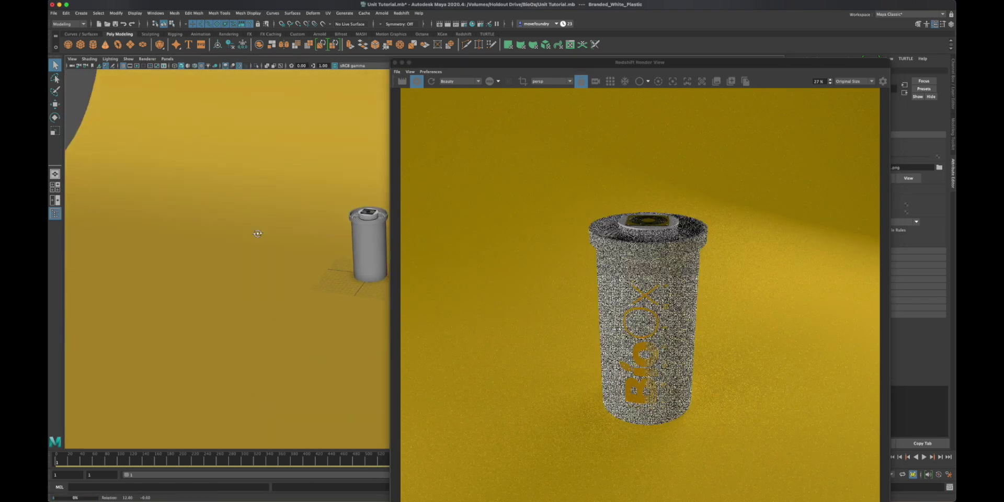
{"action": "scroll", "coordinate": [235, 220], "scroll_direction": "down", "scroll_amount": 2}
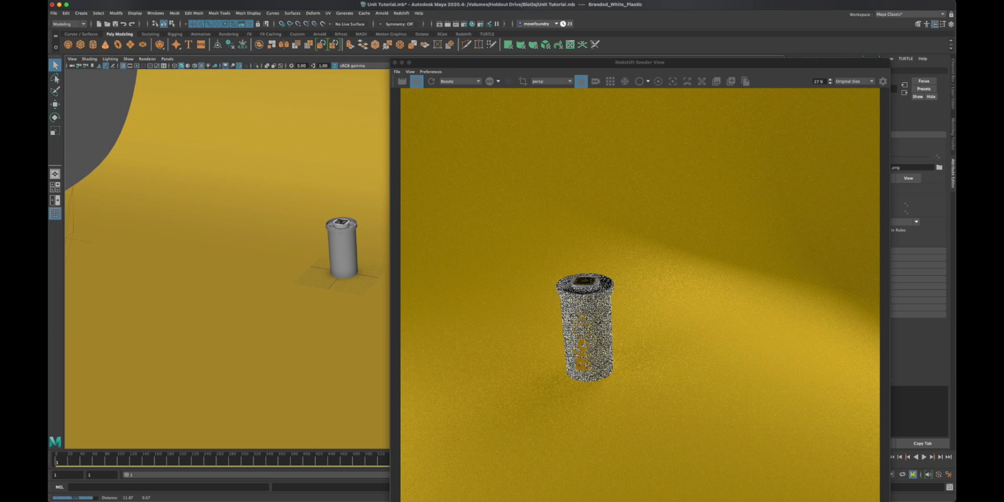
{"action": "left_click", "coordinate": [74, 184]}
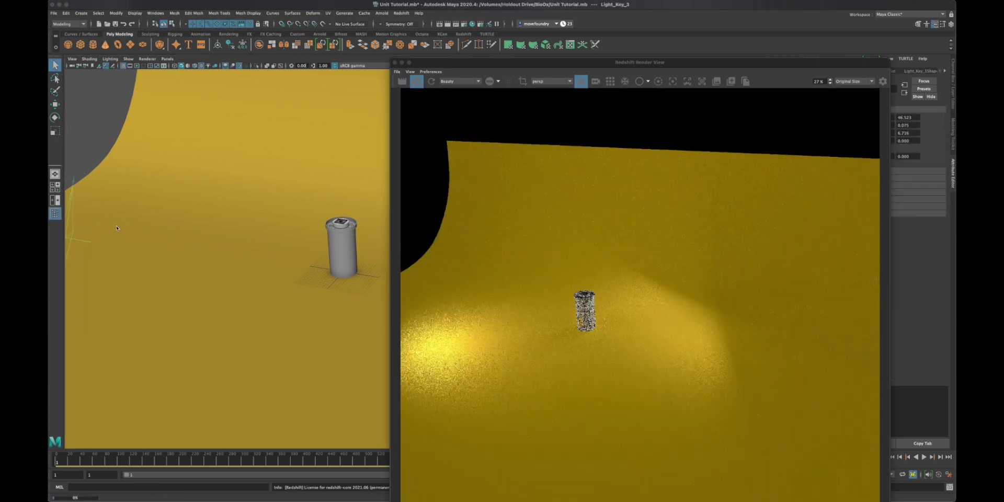
{"action": "key", "text": "w"}
{"action": "middle_click_drag", "start_coordinate": [202, 239], "coordinate": [249, 238], "text": "alt"}
{"action": "left_click_drag", "start_coordinate": [121, 236], "coordinate": [337, 238]}
Examine the container's logo and the moved key light's effect in the render from closer and rotated viewpoints
{"action": "scroll", "coordinate": [337, 238], "scroll_direction": "up", "scroll_amount": 5}
{"action": "middle_click_drag", "start_coordinate": [337, 238], "coordinate": [263, 261], "text": "alt"}
{"action": "scroll", "coordinate": [289, 246], "scroll_direction": "up", "scroll_amount": 3}
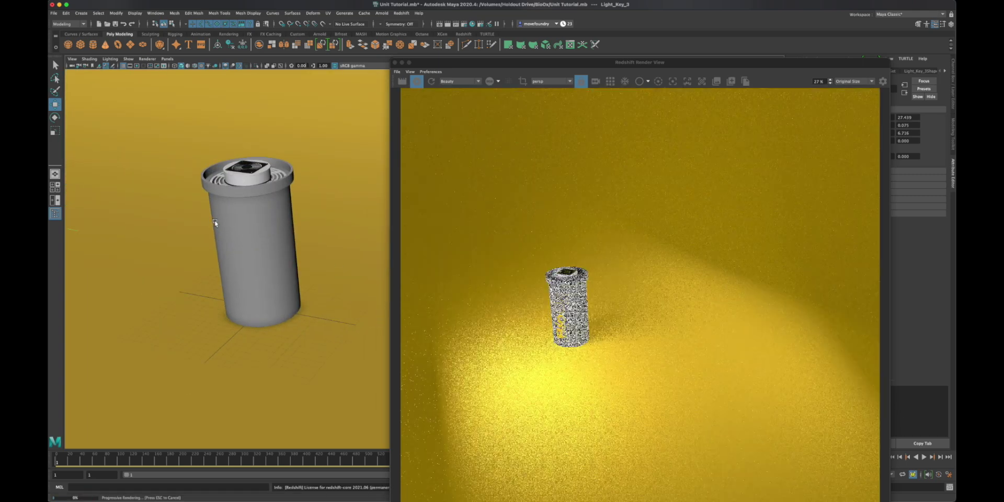
{"action": "middle_click_drag", "start_coordinate": [258, 217], "coordinate": [231, 220], "text": "alt"}
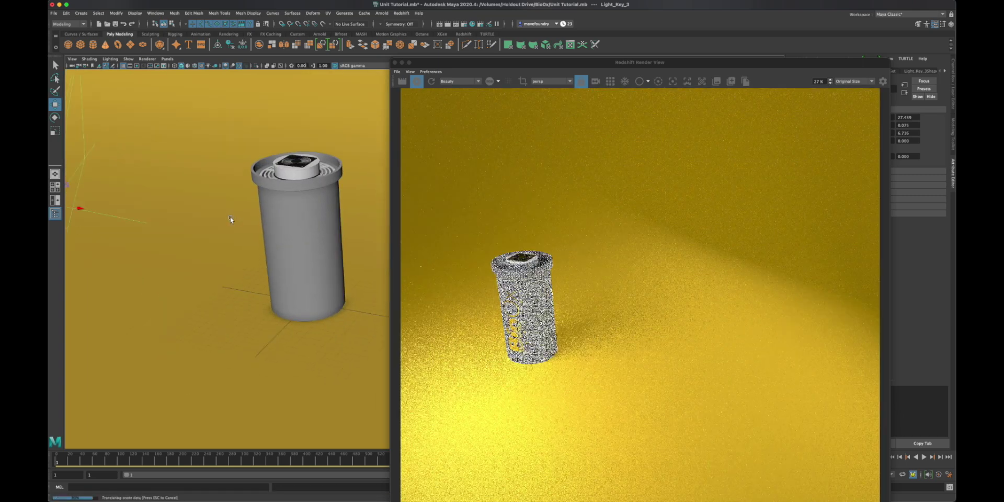
{"action": "scroll", "coordinate": [241, 223], "scroll_direction": "up", "scroll_amount": 2}
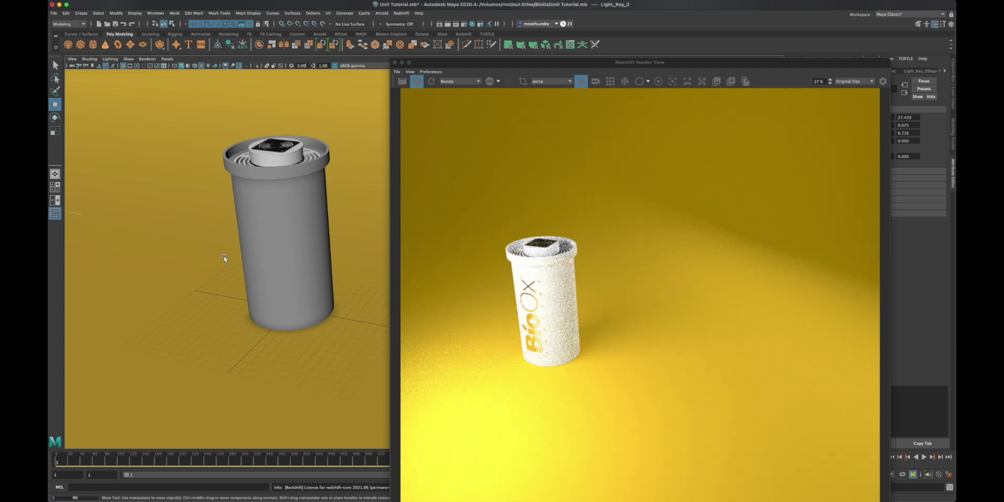
{"action": "left_click_drag", "start_coordinate": [224, 257], "coordinate": [174, 244], "text": "alt"}
{"action": "right_click_drag", "start_coordinate": [208, 237], "coordinate": [256, 217], "text": "alt"}
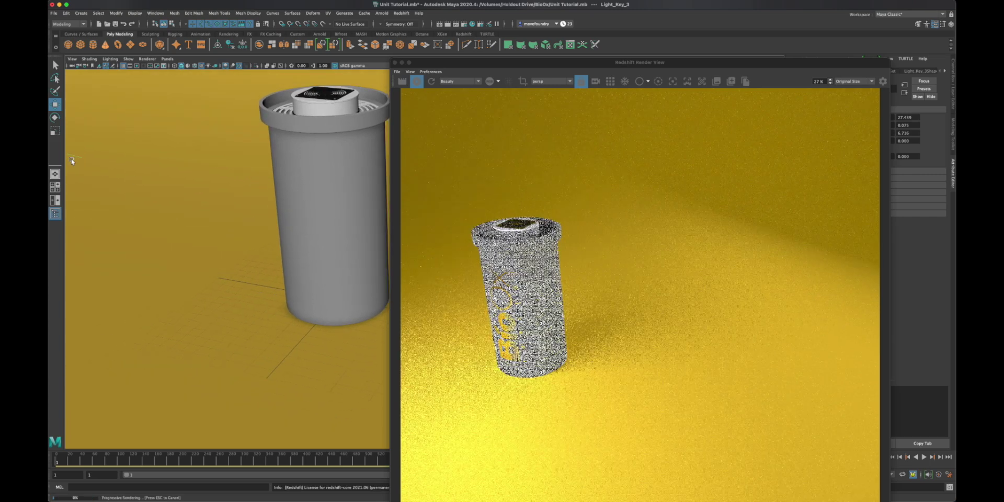
{"action": "middle_click_drag", "start_coordinate": [77, 155], "coordinate": [107, 163], "text": "alt"}
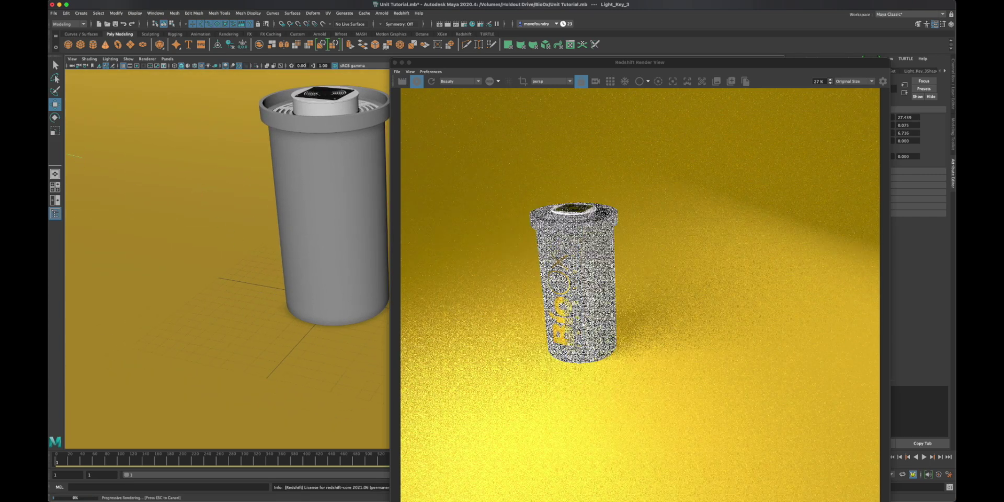